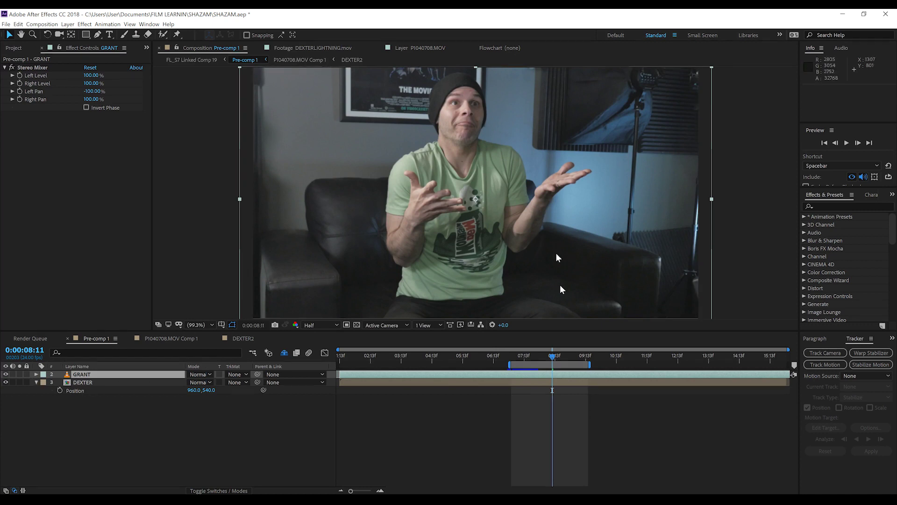
Step: Hide the man's footage layer to view the child's clip beneath it, and show the layer again
click(81, 375)
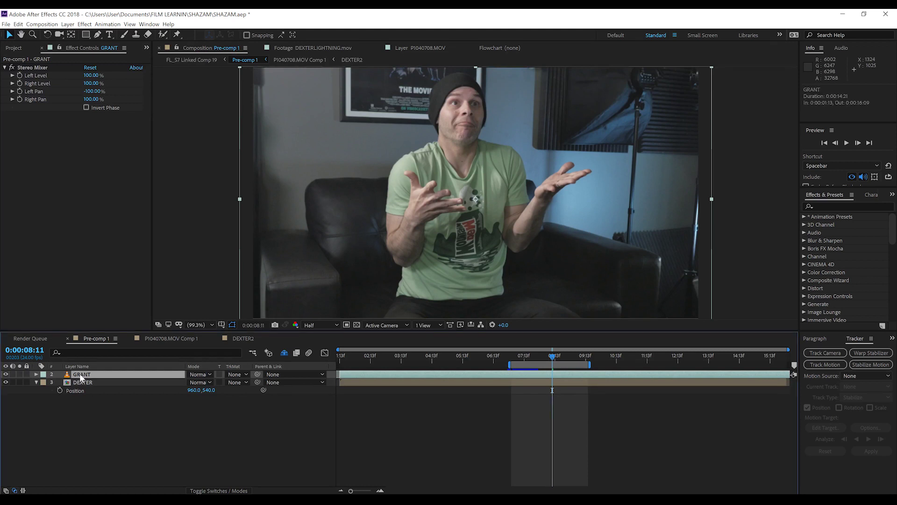
click(6, 375)
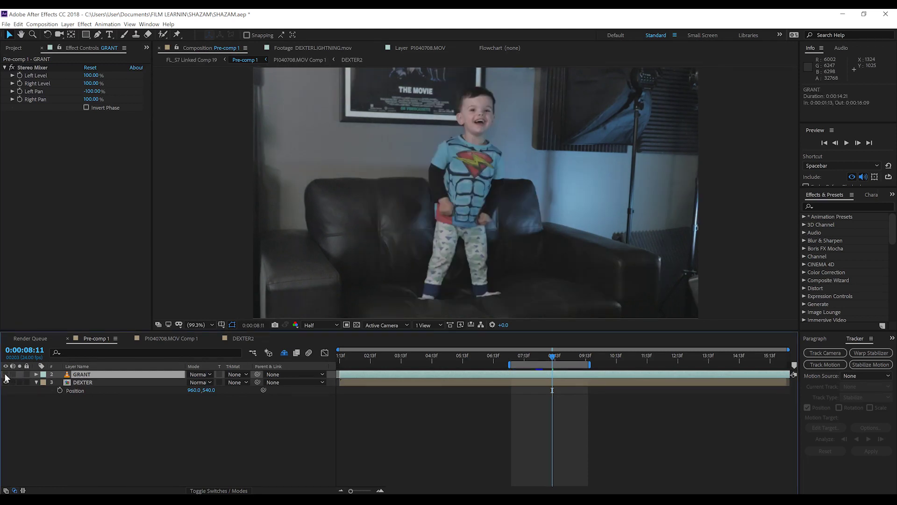
click(6, 375)
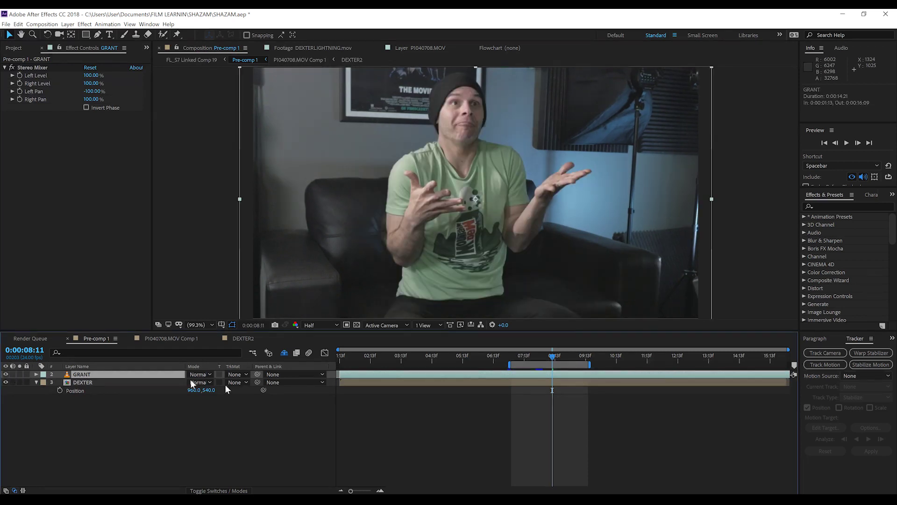
Step: Trim the end of the man's footage layer to 0:00:08:06 so the clip cuts to the child's layer beneath
drag(512, 355, 552, 360)
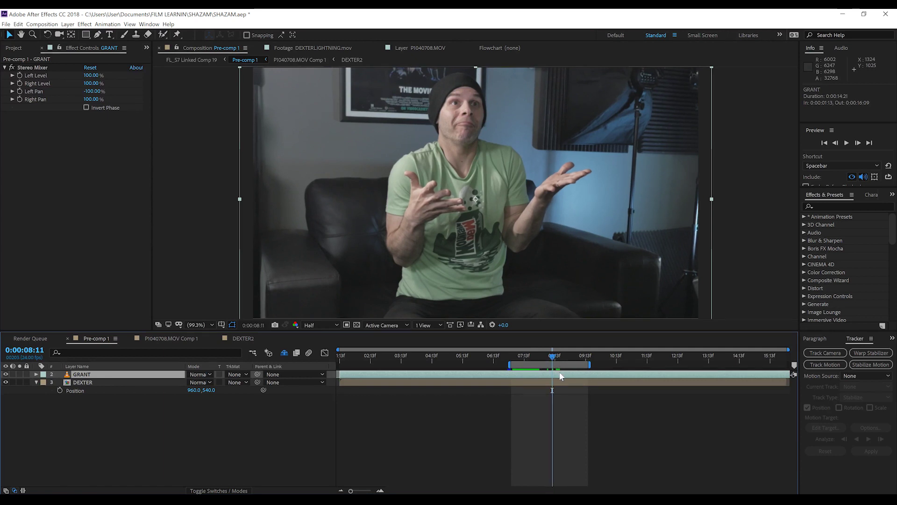
mouse_move(546, 359)
mouse_down()
mouse_move(562, 360)
mouse_move(529, 361)
mouse_move(560, 372)
mouse_move(517, 362)
mouse_move(541, 356)
mouse_move(547, 373)
mouse_up()
click(550, 373)
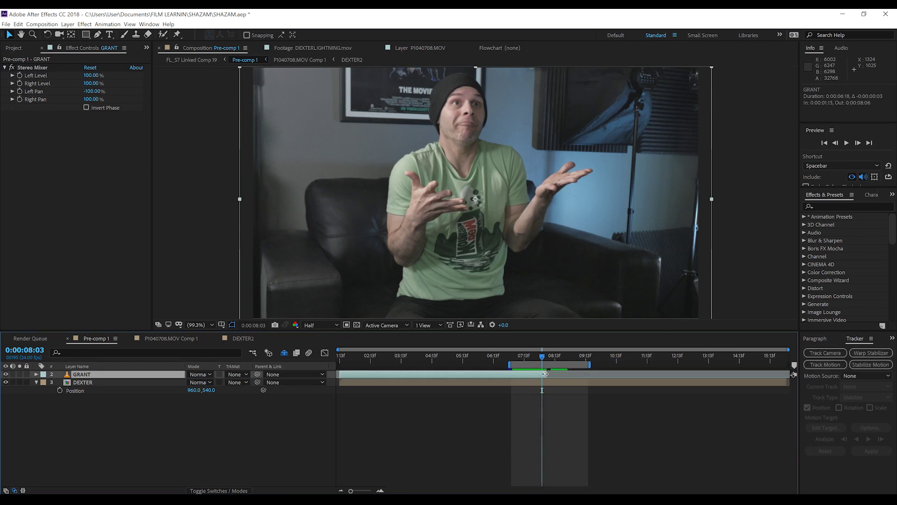
Step: Lower the man's layer opacity to 64% to compare its alignment with the child's layer, and restore it to 100%
key(t)
click(192, 382)
text(64)
key(Return)
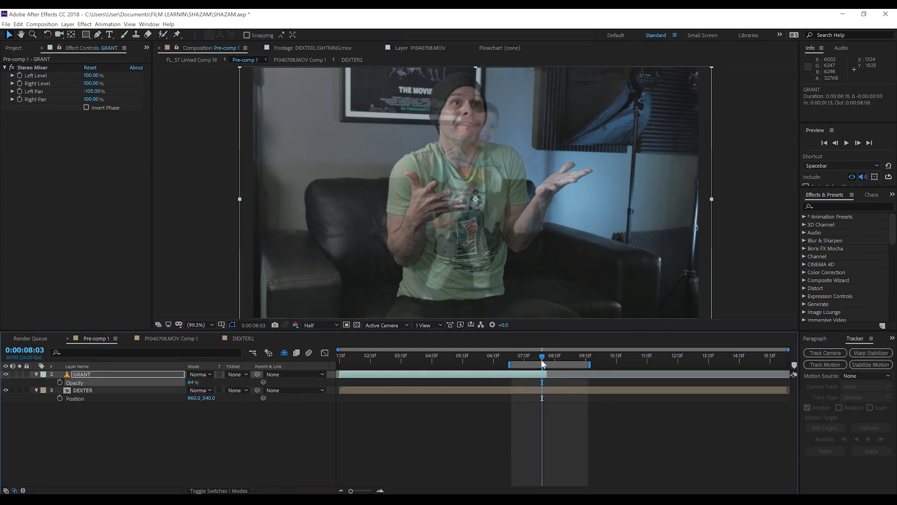
mouse_move(540, 362)
mouse_down()
mouse_move(525, 359)
mouse_move(537, 361)
mouse_up()
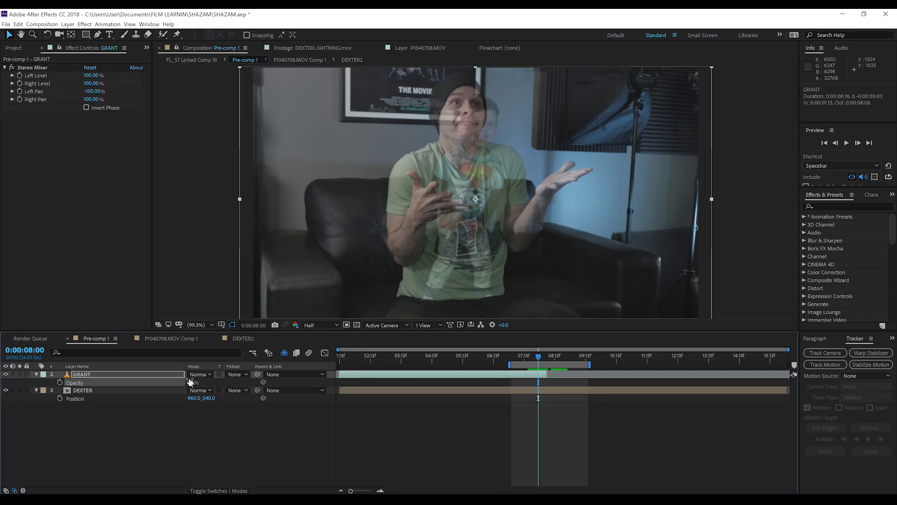
drag(191, 383, 312, 383)
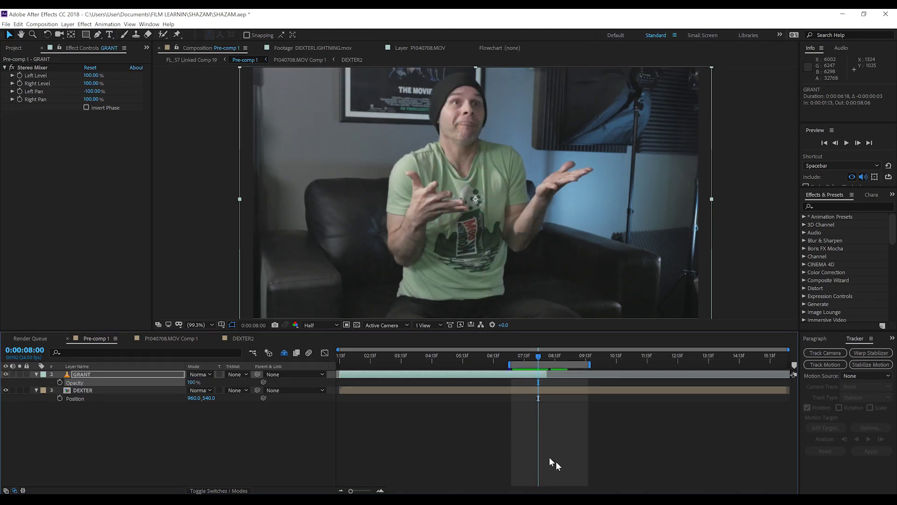
Step: Review the cut between the two clips, and preview the LIGHTNING.mov footage frame by frame
click(521, 359)
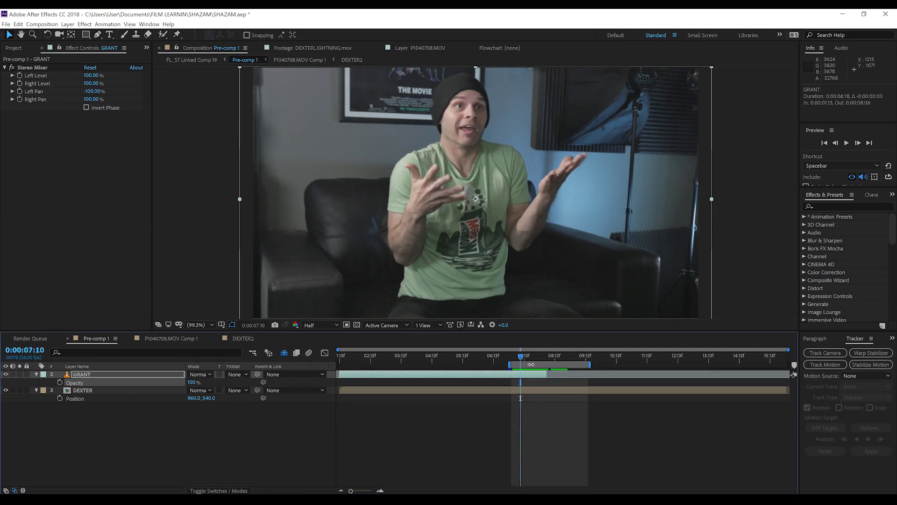
drag(521, 359, 559, 358)
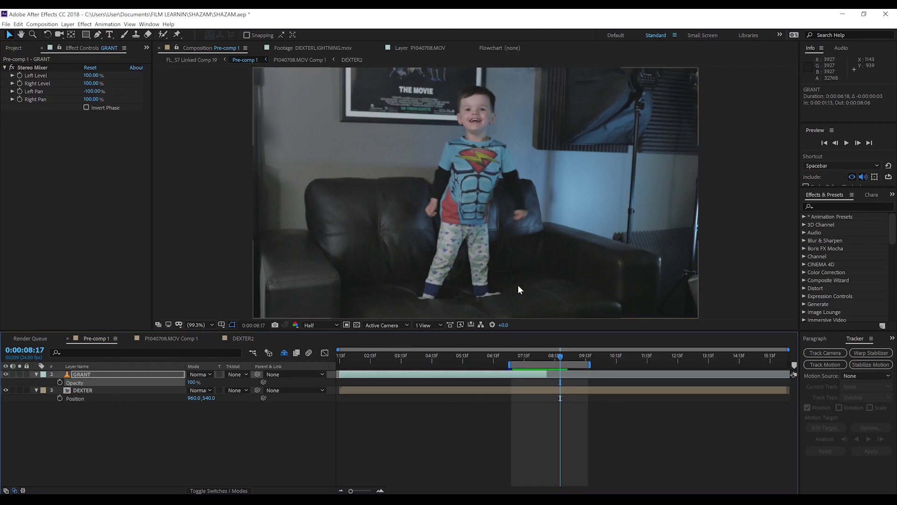
click(21, 48)
double_click(32, 158)
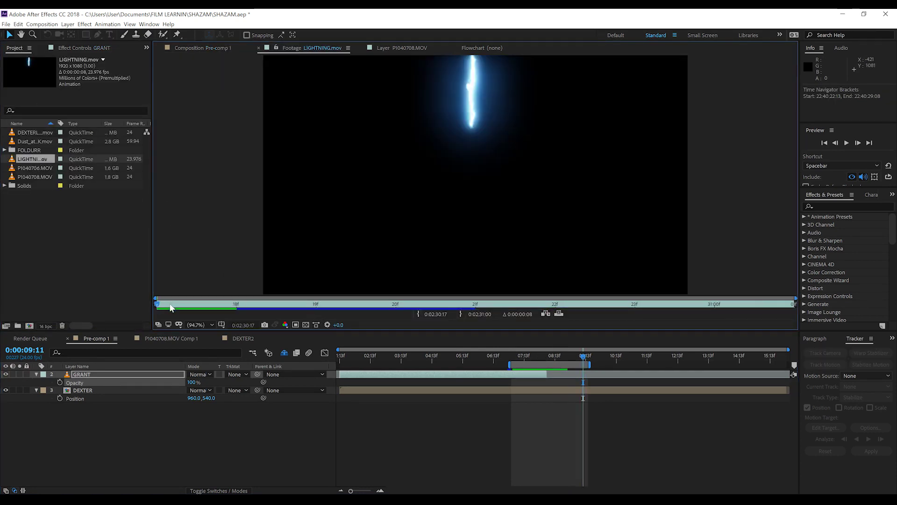
drag(171, 307, 226, 306)
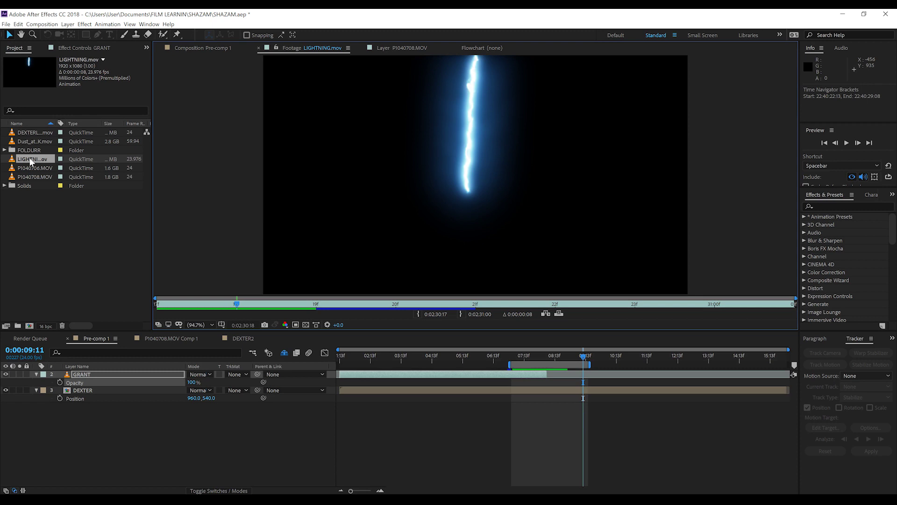
Step: Place LIGHTNING.mov above the man's layer in Screen blending mode, starting at 0:00:08:02
drag(31, 161, 123, 374)
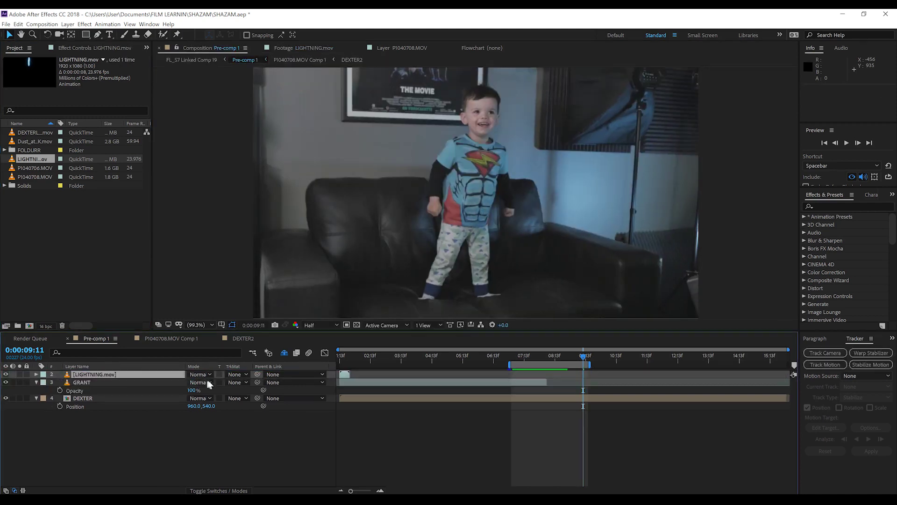
click(207, 375)
click(201, 131)
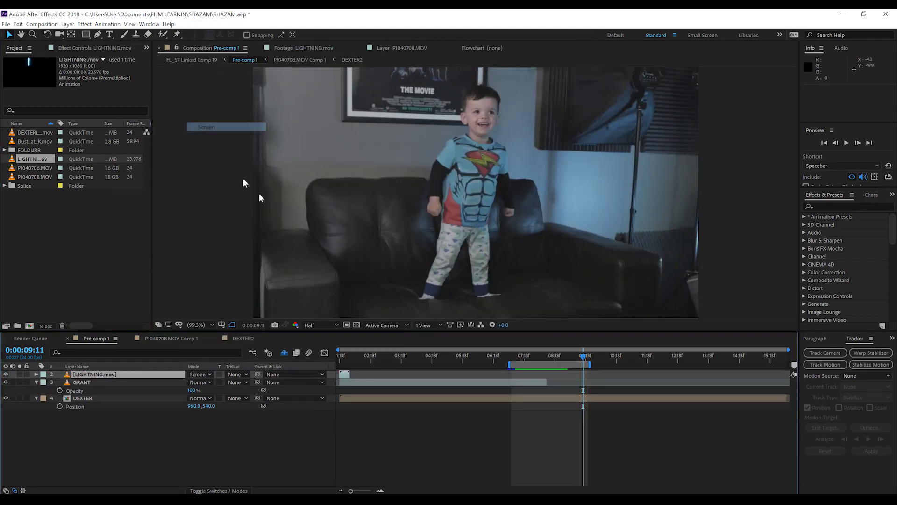
drag(345, 379, 542, 357)
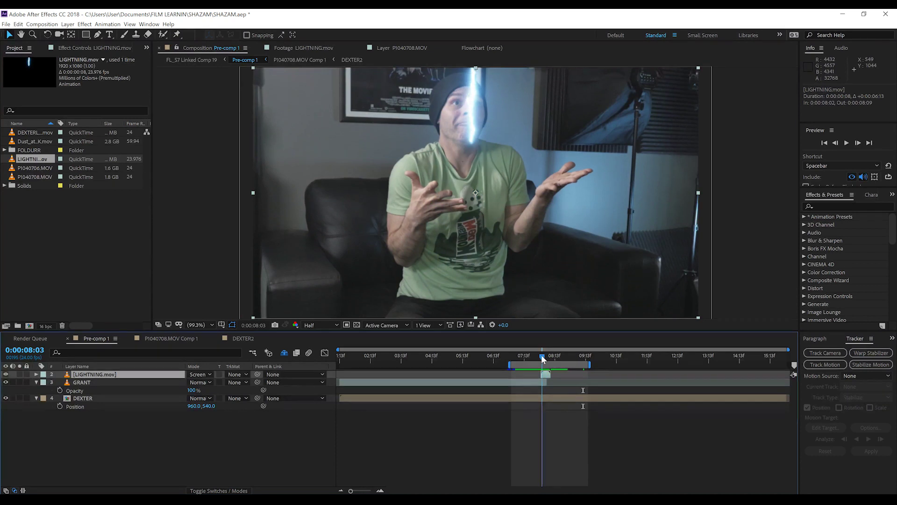
Step: Scale the lightning layer to 126%, rotate it 22° and move it to about 1010, 514
key(s)
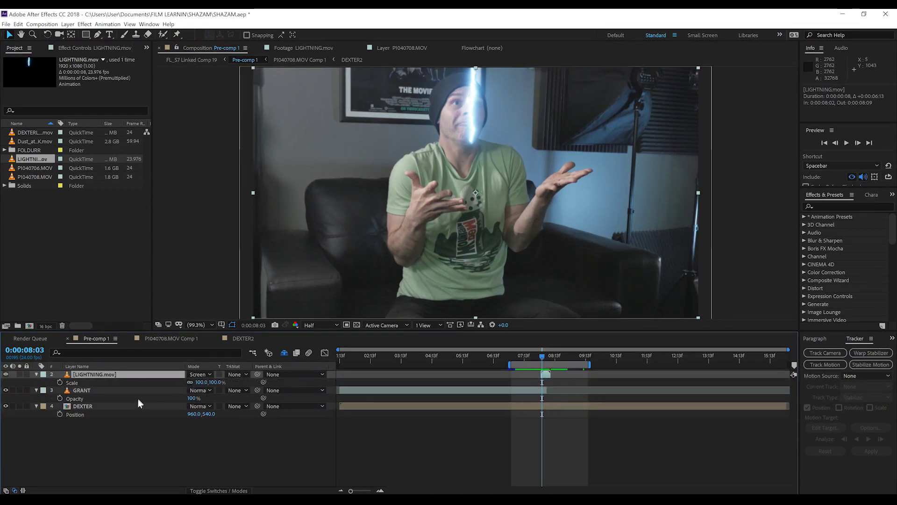
drag(215, 382, 223, 379)
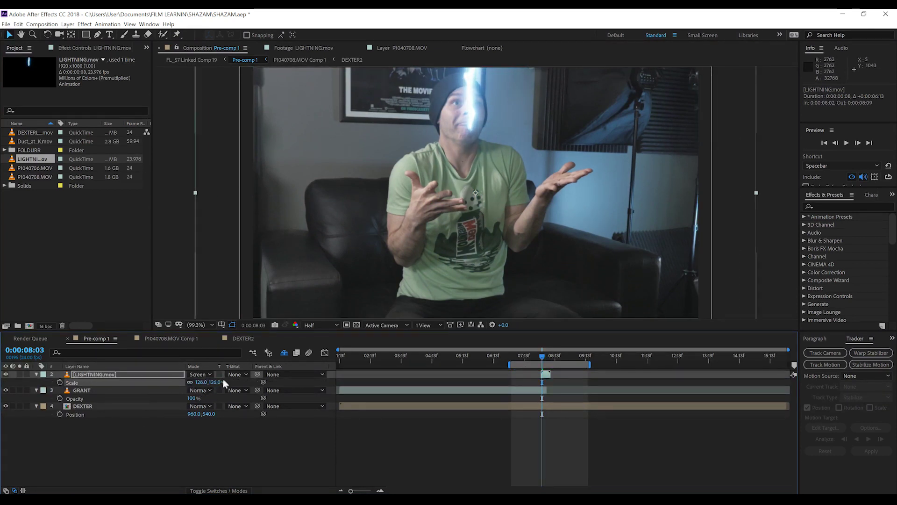
key(r)
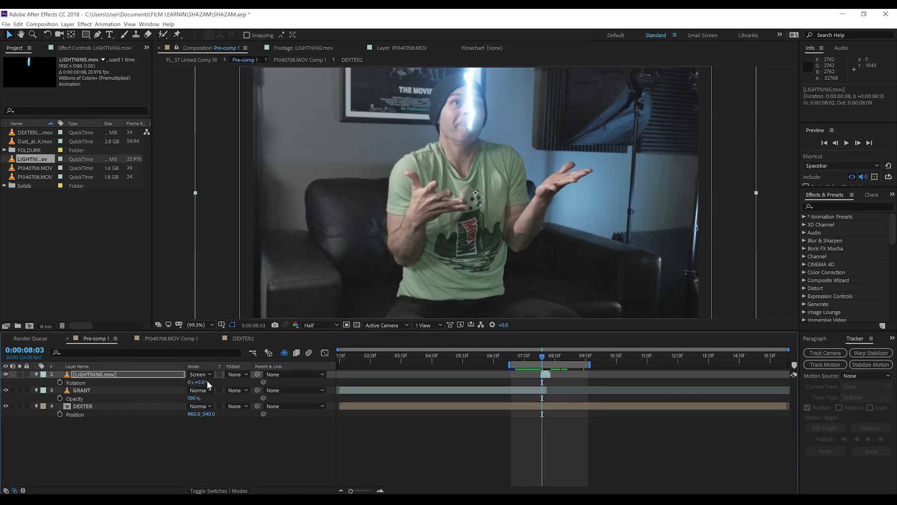
drag(201, 383, 211, 382)
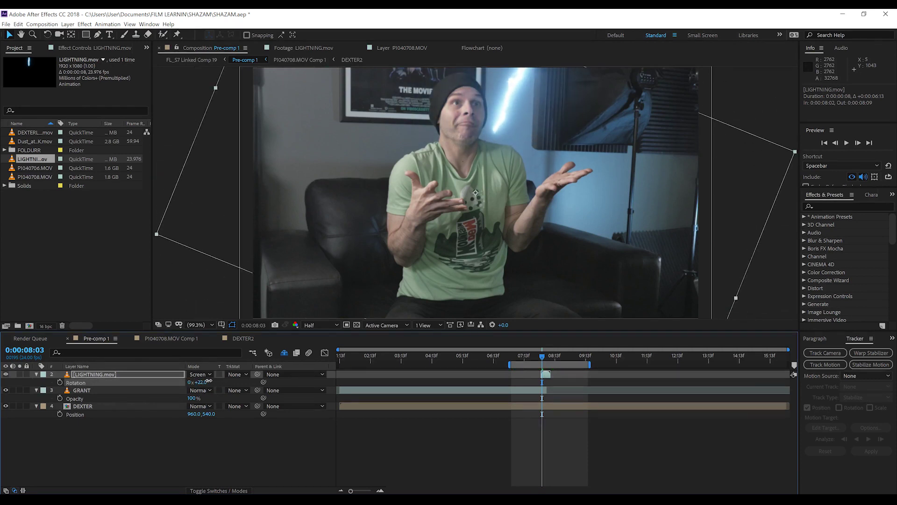
drag(534, 151, 546, 145)
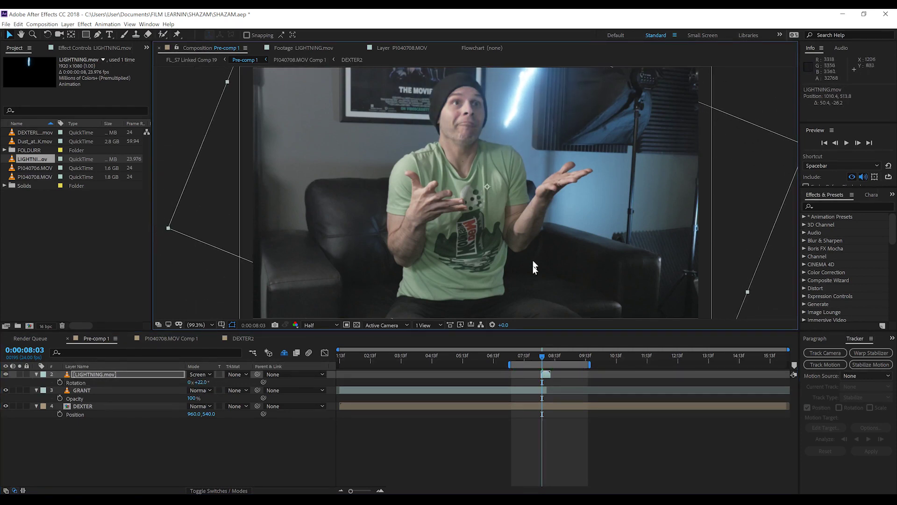
Step: Trim the end of the lightning layer to 0:00:08:06 to match the cut
mouse_move(537, 354)
mouse_down()
mouse_move(546, 355)
mouse_move(546, 374)
mouse_move(556, 358)
mouse_move(545, 357)
mouse_up()
click(537, 357)
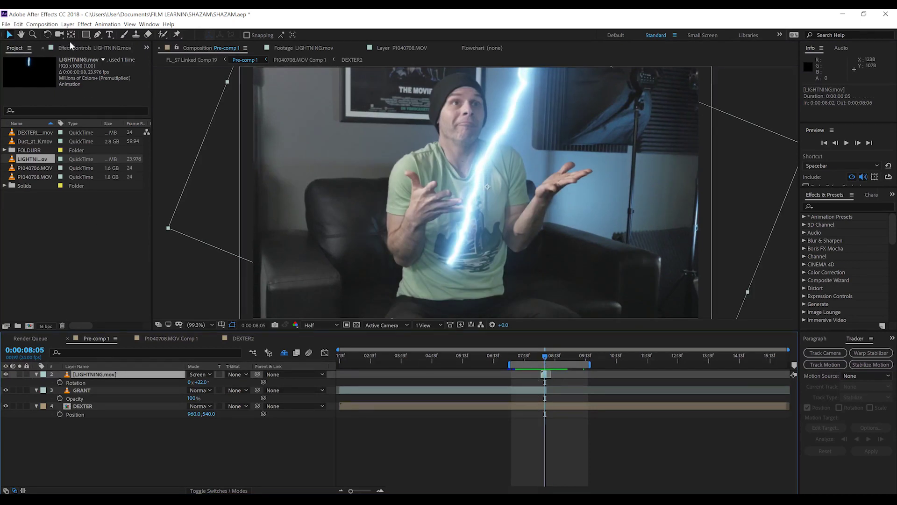
Step: Create a white solid layer of 1920 x 1080 px above the lightning layer
click(67, 25)
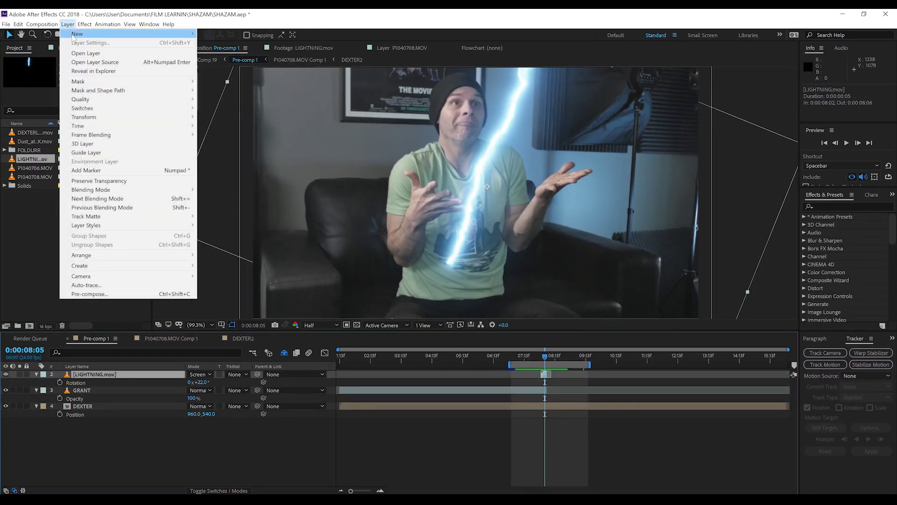
mouse_move(108, 34)
click(215, 43)
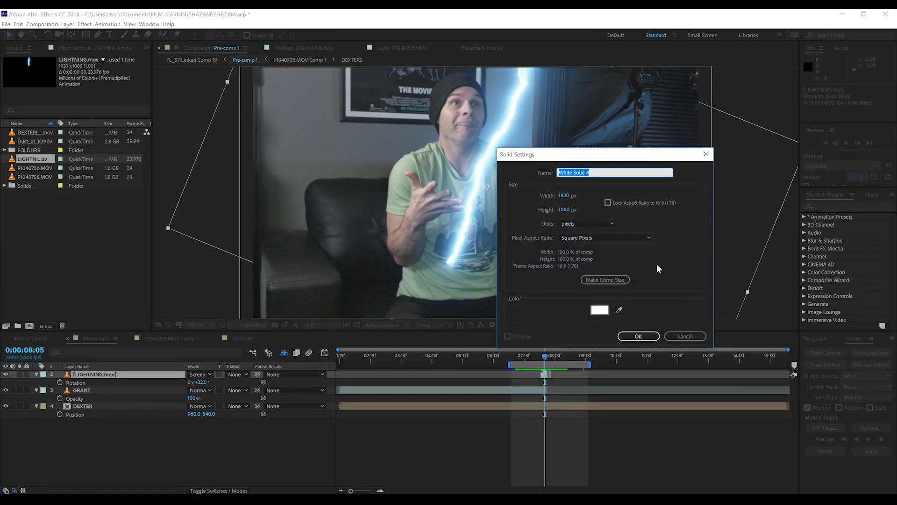
click(638, 337)
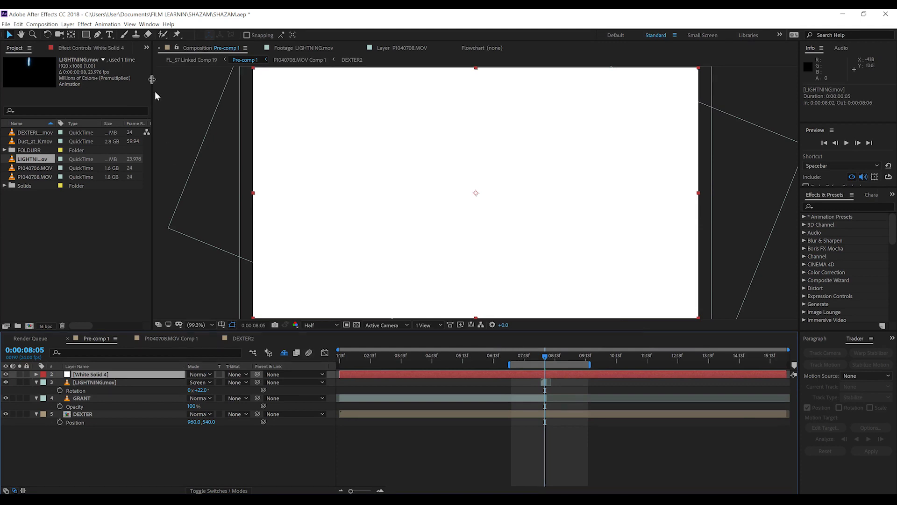
Step: Draw a closed, curved Pen tool mask on the white solid, narrow around the man's upper body and widening past the frame's lower edge
click(99, 34)
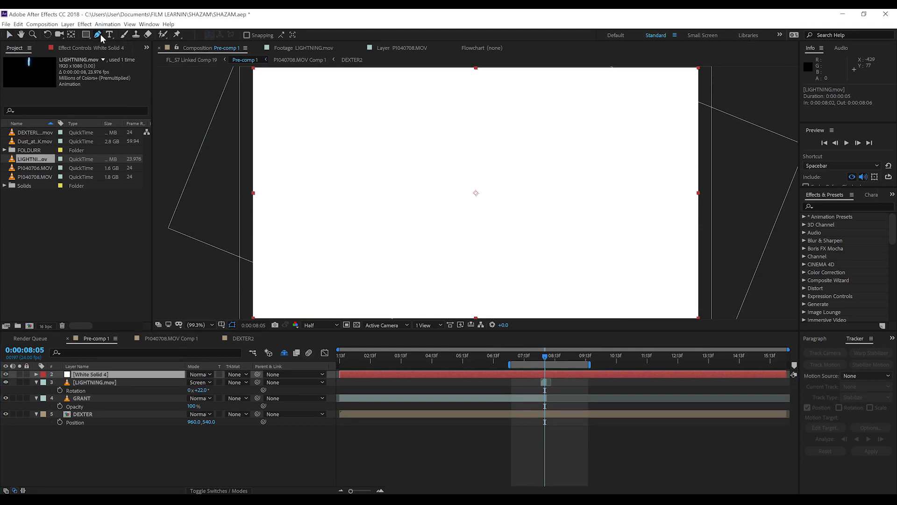
click(544, 190)
click(540, 163)
click(533, 152)
click(499, 133)
click(465, 131)
click(454, 138)
click(435, 160)
click(425, 187)
key(comma)
click(435, 215)
click(426, 226)
click(414, 236)
click(399, 259)
click(407, 279)
click(473, 286)
click(539, 282)
click(548, 264)
click(546, 230)
click(525, 201)
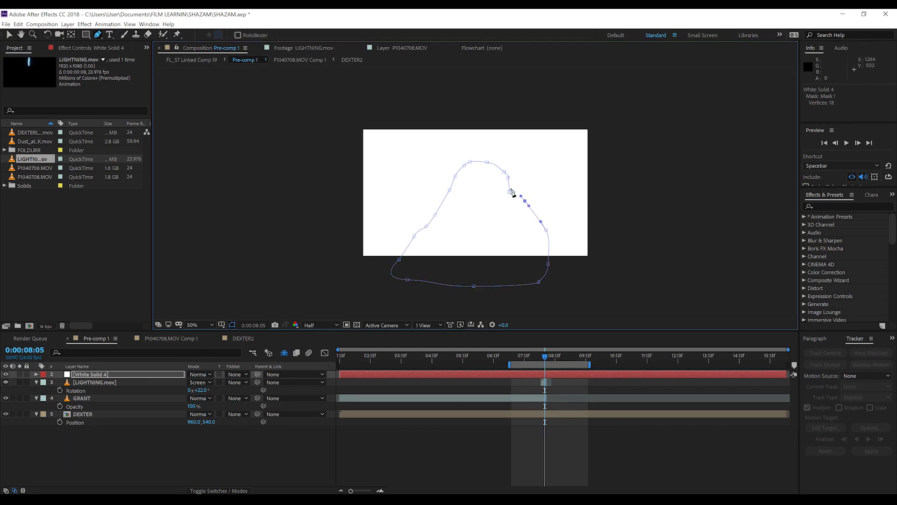
click(511, 192)
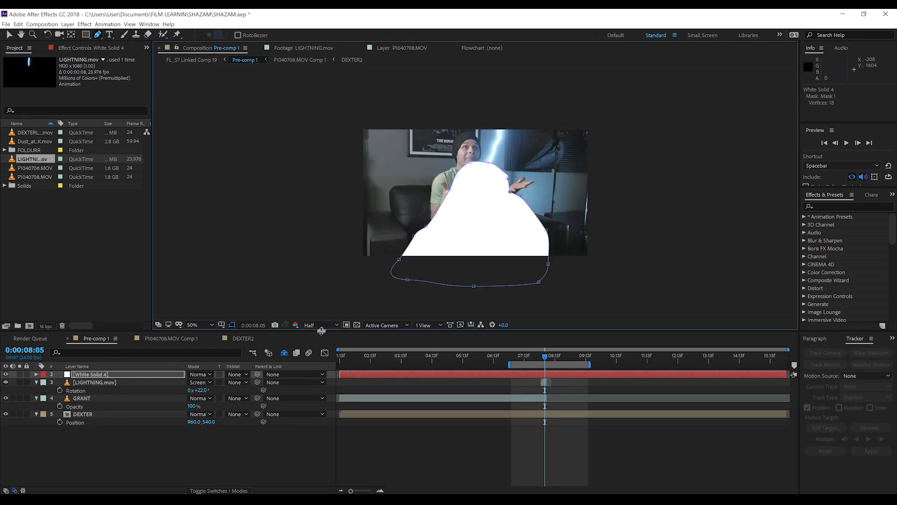
Step: Set the Mask Feather of the white solid's mask to 390 pixels
key(f)
click(204, 390)
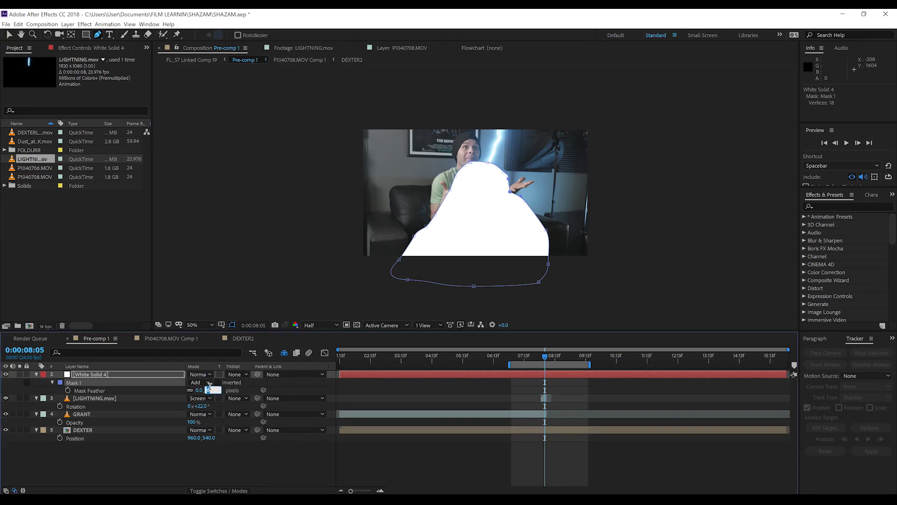
key(Return)
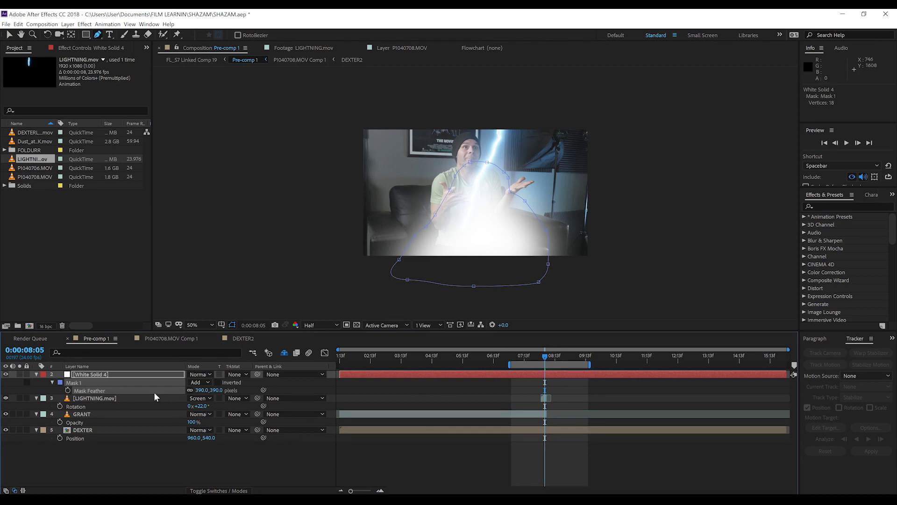
Step: Animate the solid's Mask Expansion from 0 pixels at 0:00:08:05 to 1551 pixels at 0:00:08:07
key(m)
key(m)
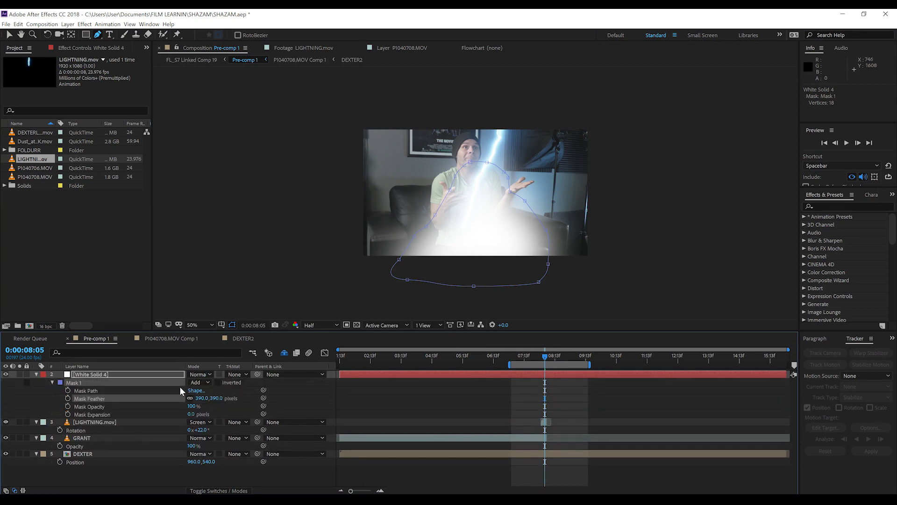
click(68, 413)
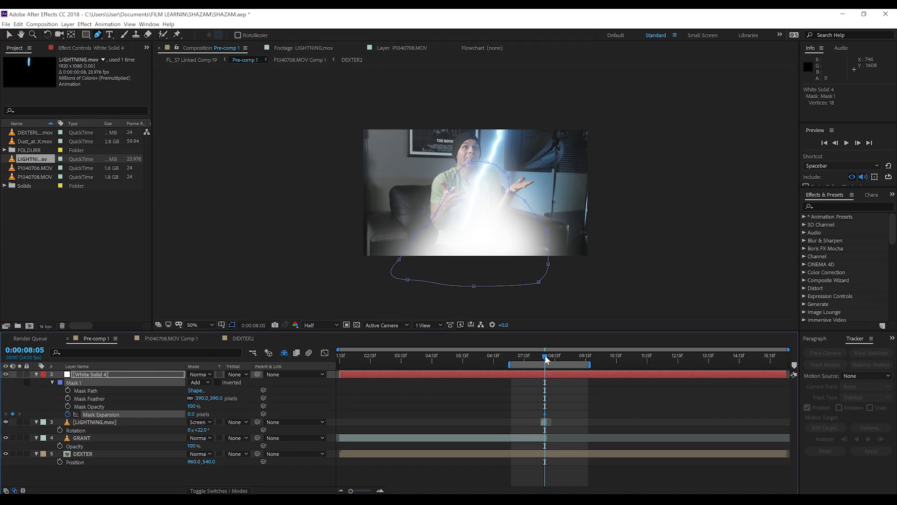
key(Page_Down)
key(Page_Down)
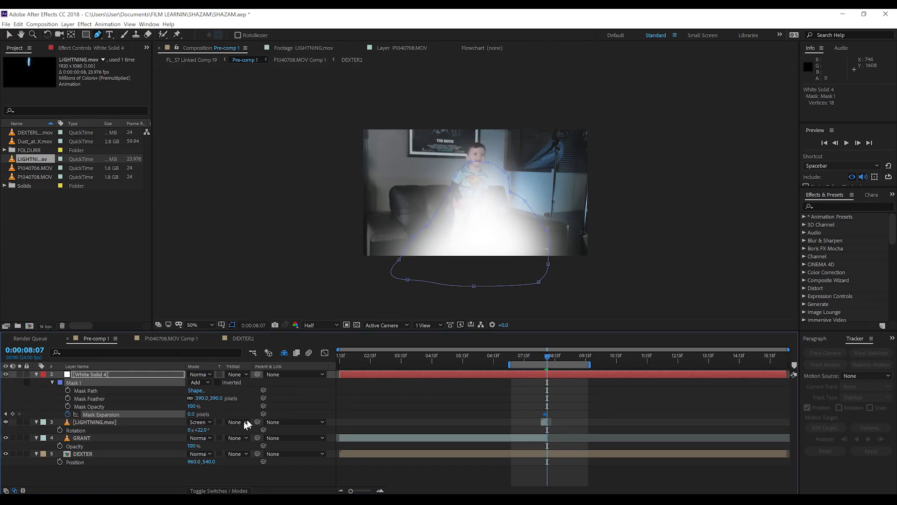
drag(191, 413, 299, 413)
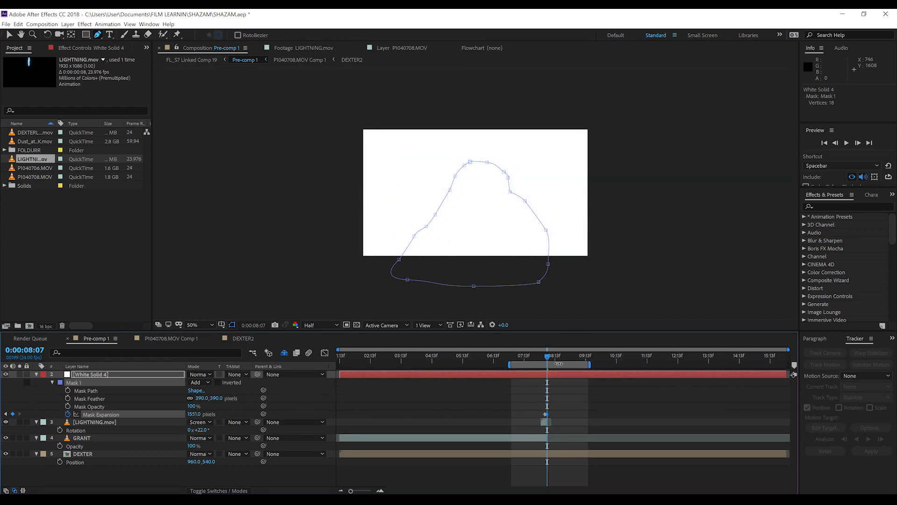
Step: Add a Mask Expansion keyframe of -56 pixels at 0:00:08:04
click(546, 355)
drag(546, 355, 545, 355)
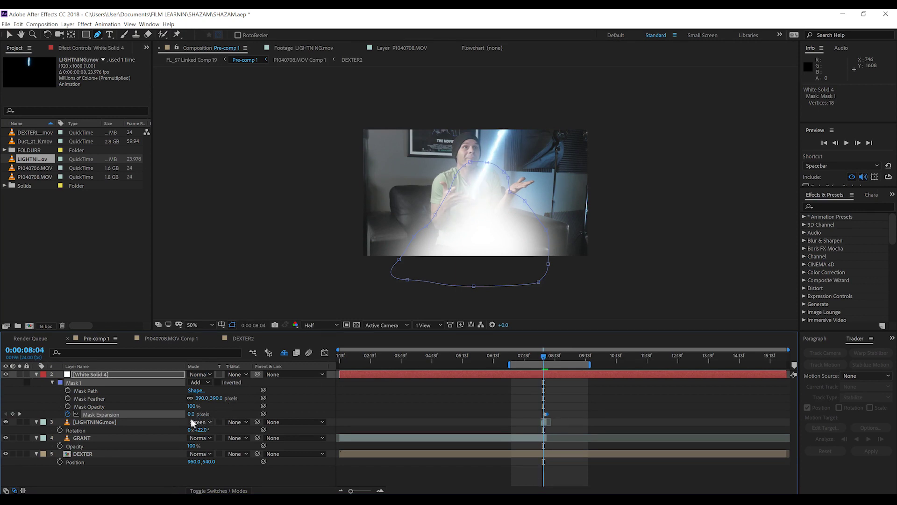
drag(191, 416, 158, 413)
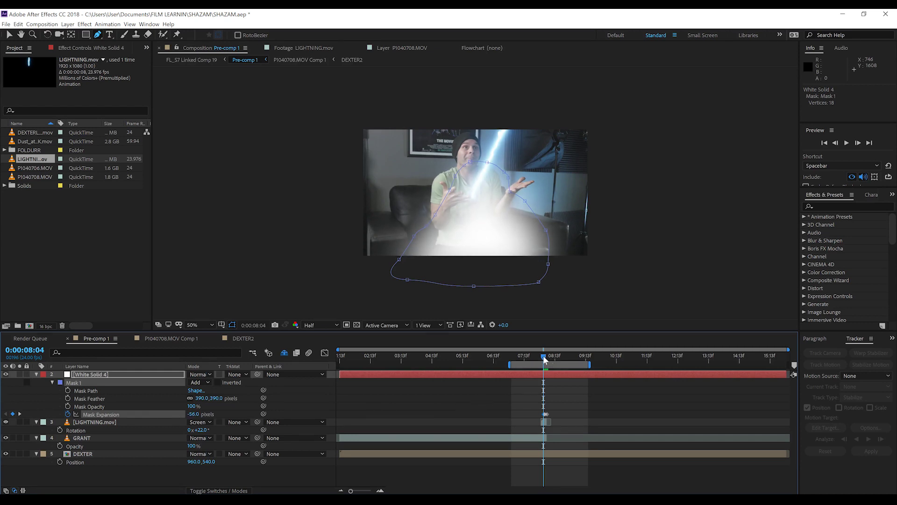
Step: Trim the white solid layer so it runs only from 0:00:08:03 to 0:00:08:09
drag(544, 356, 541, 355)
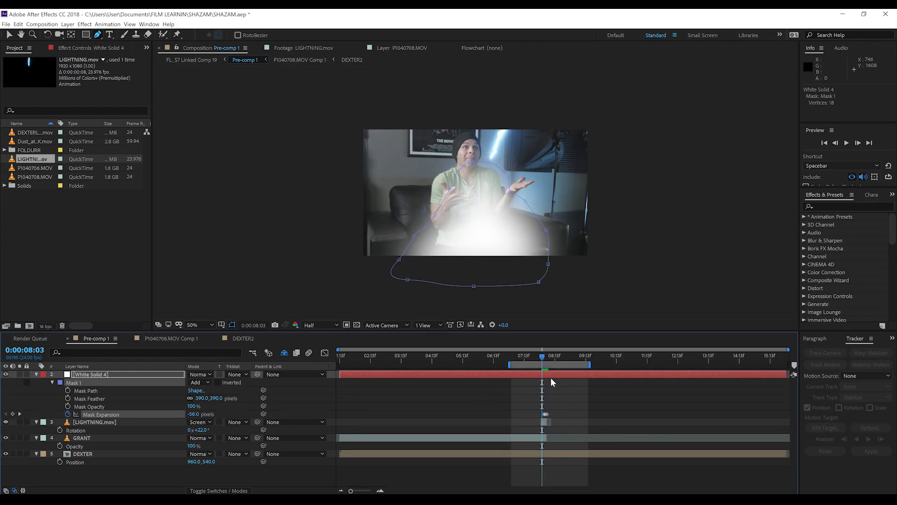
key(ctrl+shift+d)
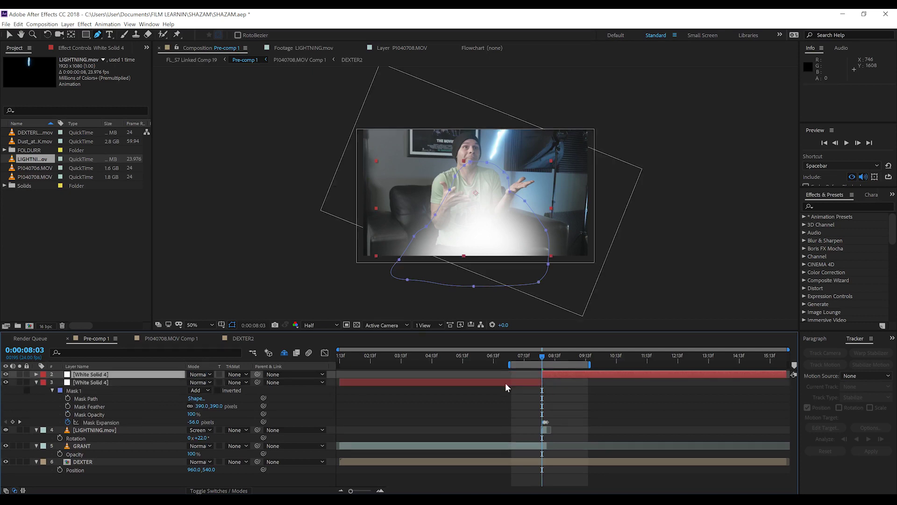
click(503, 382)
key(Delete)
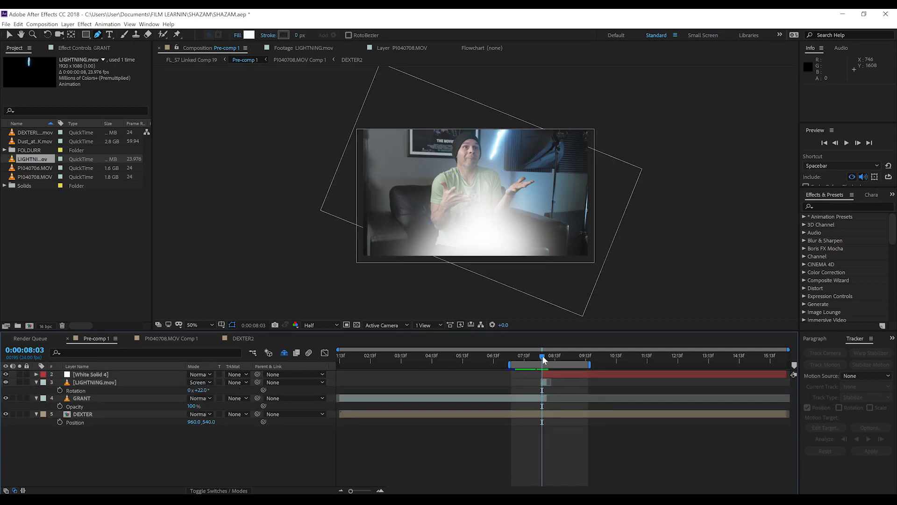
drag(543, 355, 550, 355)
click(559, 372)
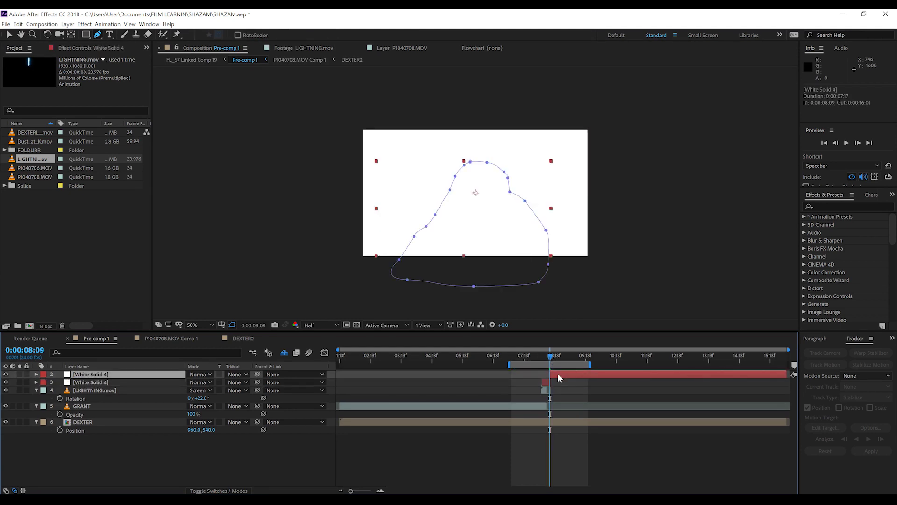
key(alt+])
Step: Play back the lightning and white flash transition from just before the strike
click(519, 356)
key(space)
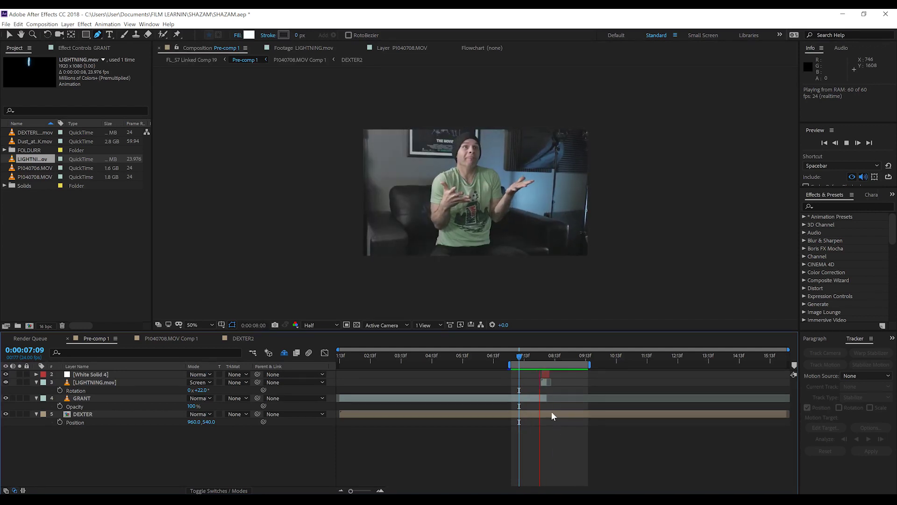
key(space)
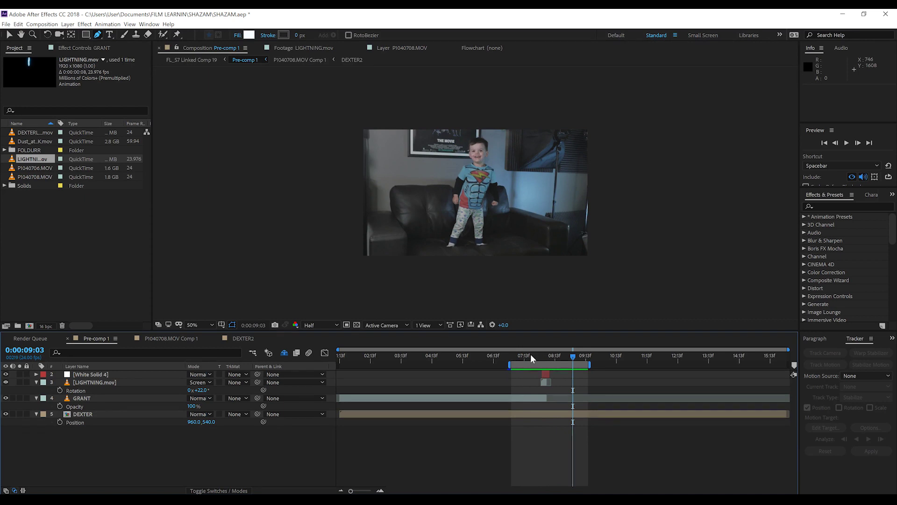
click(542, 355)
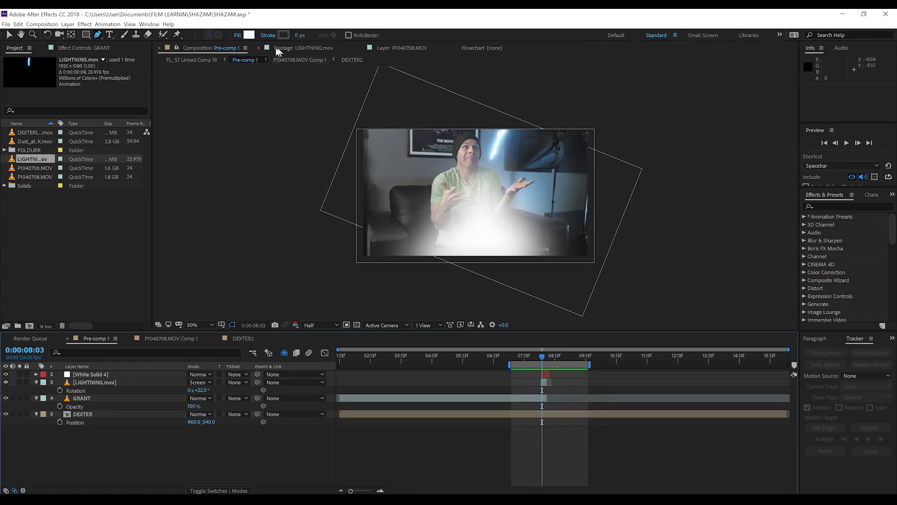
Step: Open the Dust_at_Camera_10_0828_4K.mov footage and play through the dust burst to find a usable starting point
click(19, 141)
double_click(15, 142)
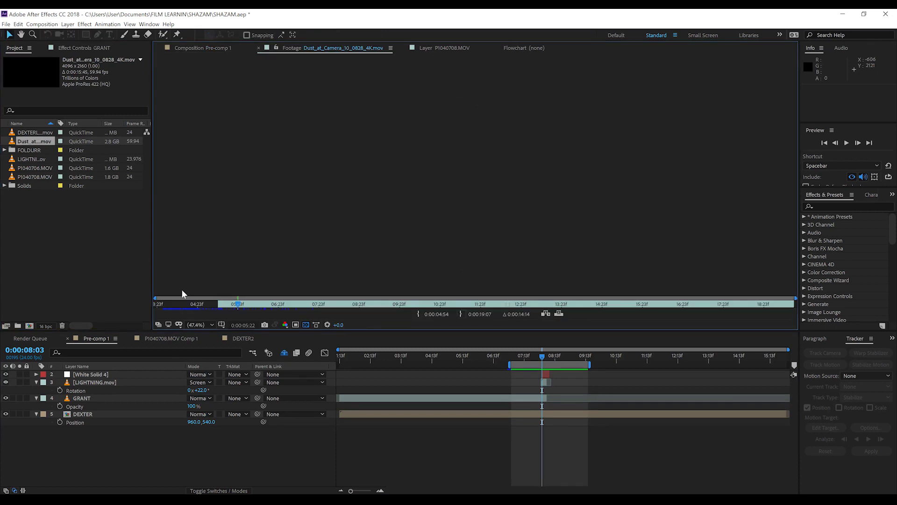
click(186, 305)
drag(219, 304, 173, 303)
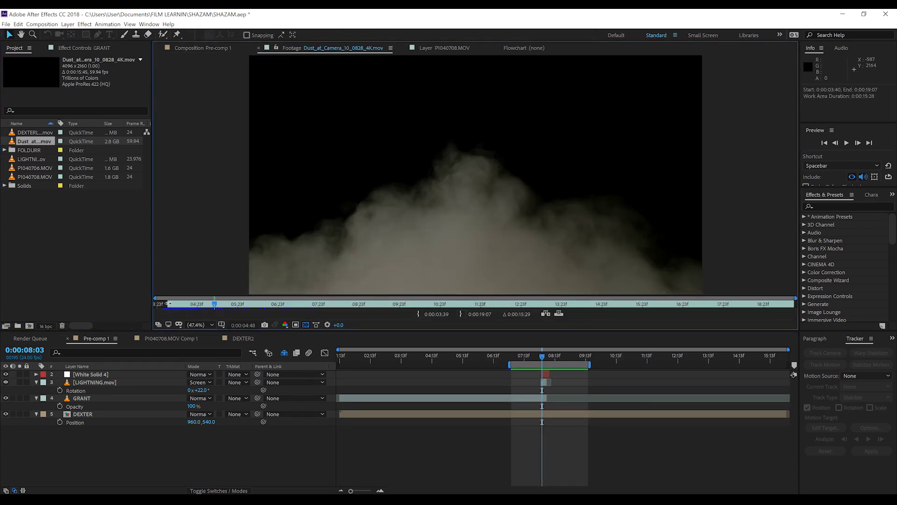
key(space)
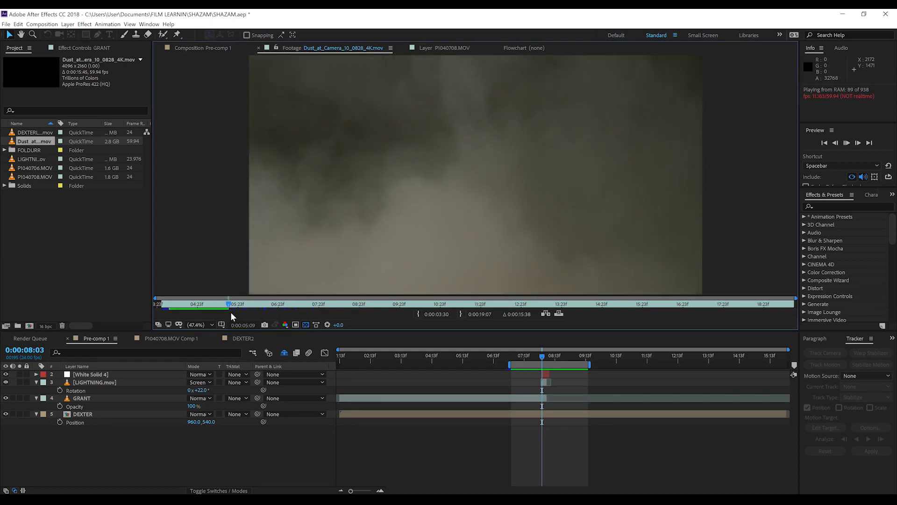
click(182, 305)
key(space)
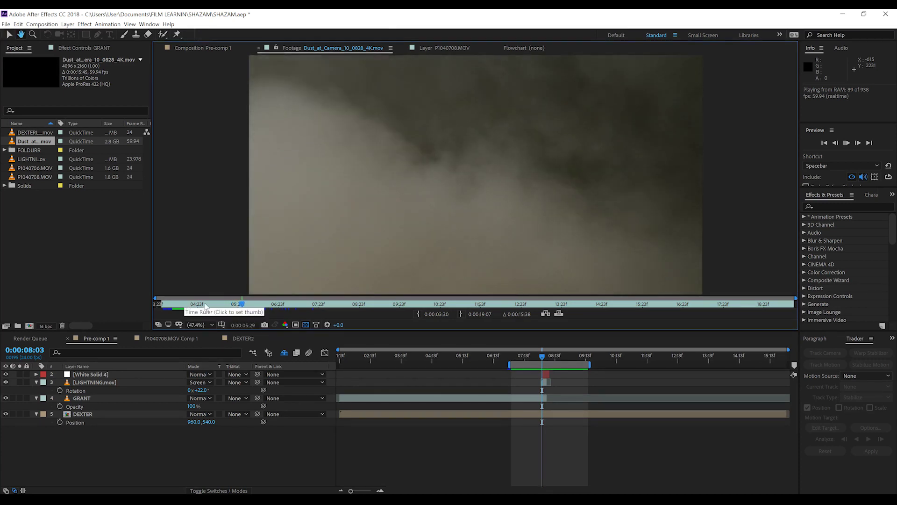
Step: Set the dust footage's In point to 0:00:04:56 and add it above the white solid in Pre-comp 1, starting at 0:00:08:07
drag(242, 304, 222, 304)
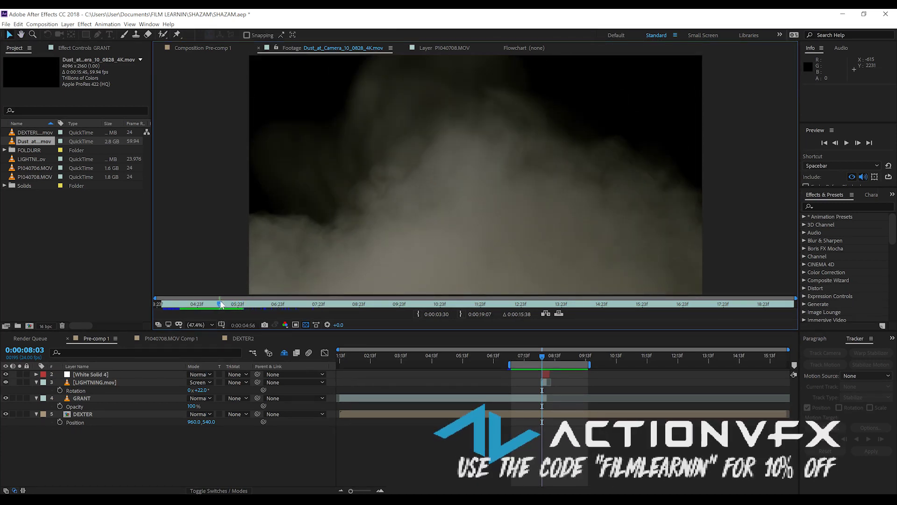
click(417, 314)
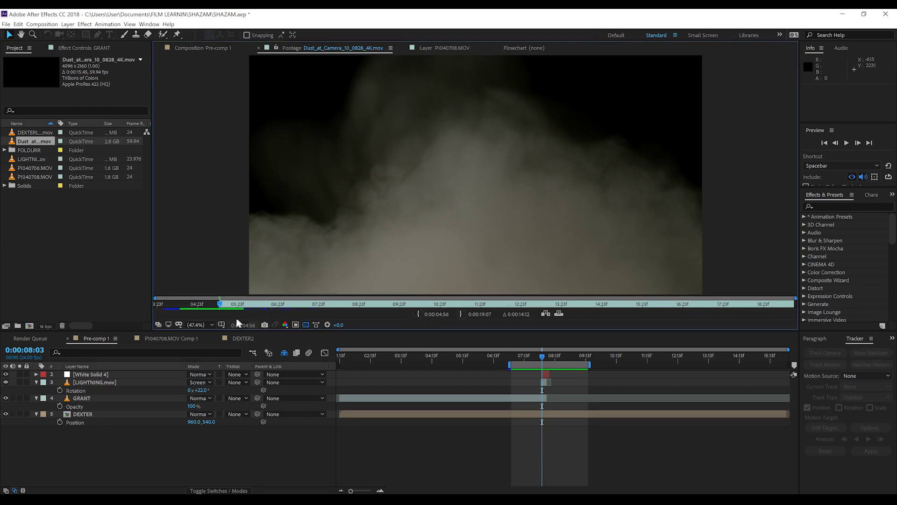
mouse_move(42, 142)
mouse_down()
mouse_move(80, 260)
mouse_move(211, 395)
mouse_move(427, 366)
mouse_move(541, 375)
mouse_move(545, 357)
mouse_move(556, 377)
mouse_up()
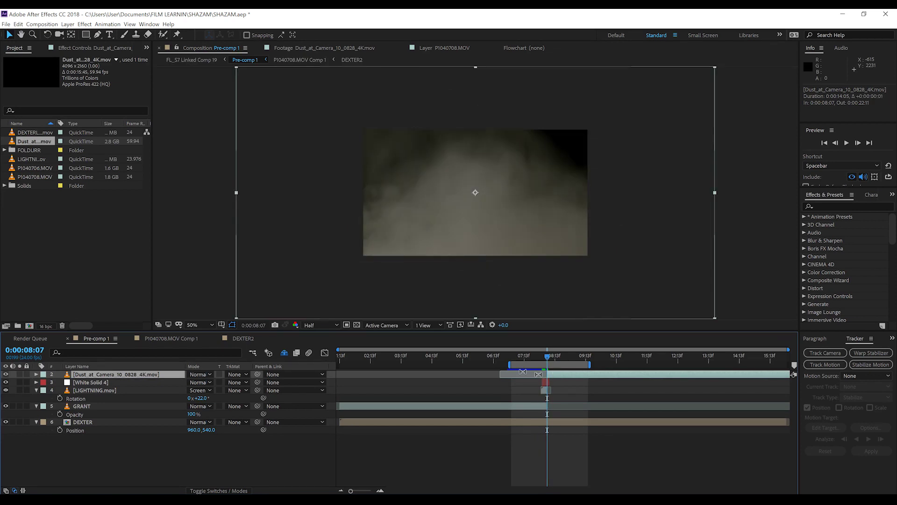
Step: Set the dust layer's blending mode to Screen, apply the Tint effect to it, and preview the transition
click(200, 374)
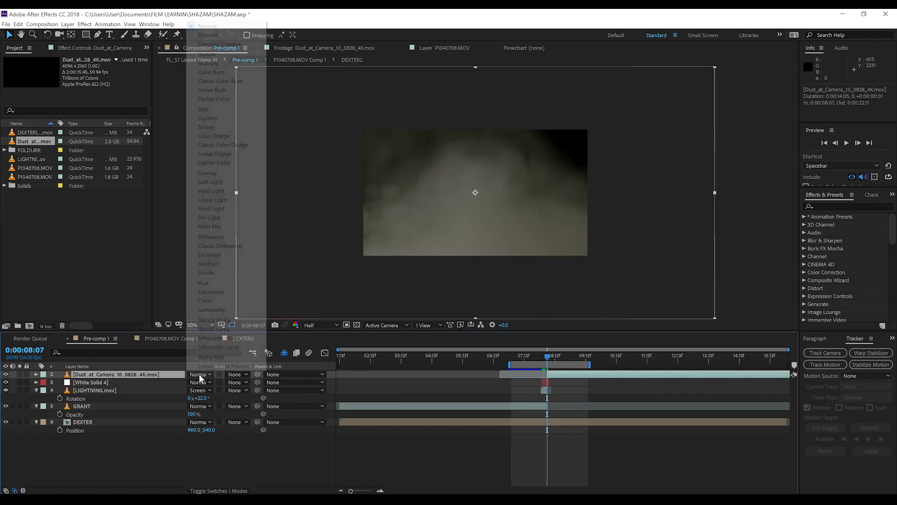
click(224, 126)
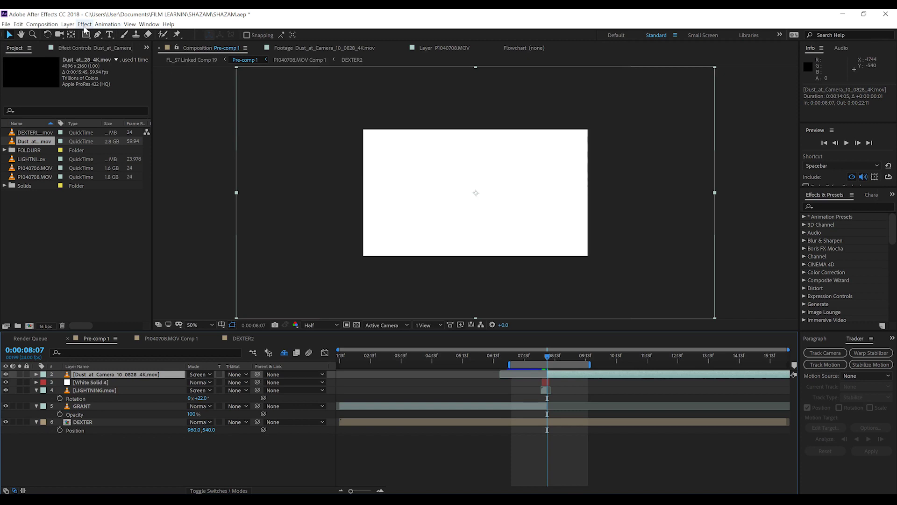
click(84, 24)
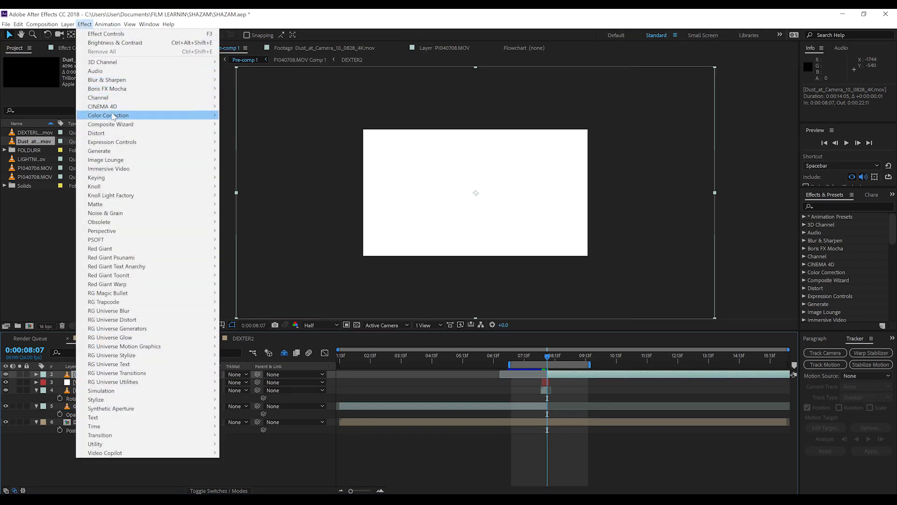
mouse_move(112, 116)
click(237, 391)
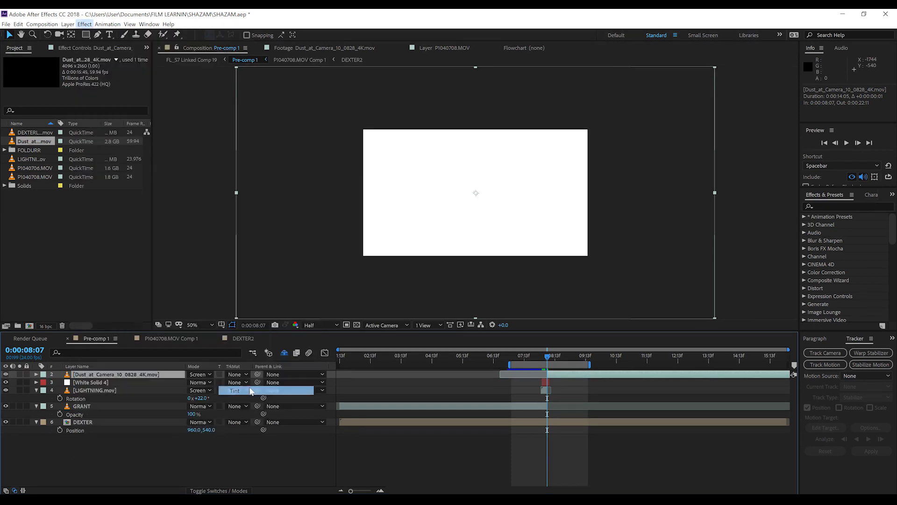
key(space)
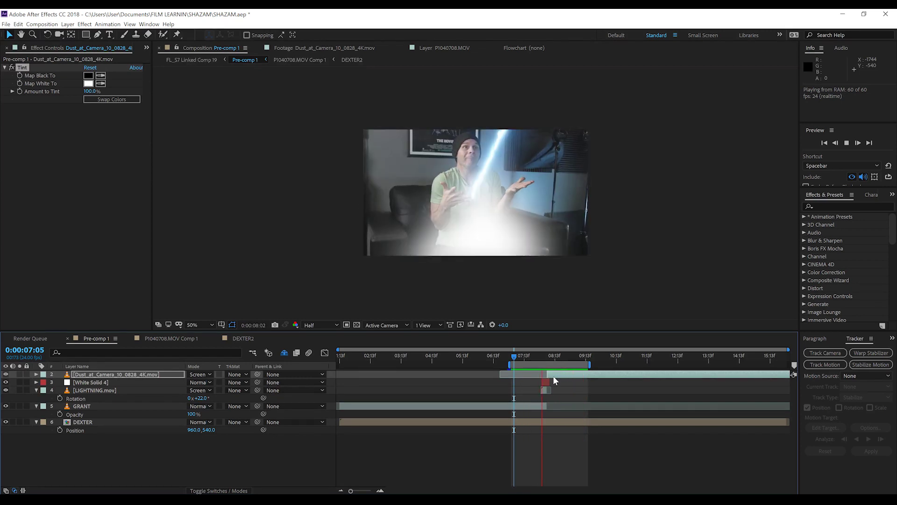
Step: Apply the Brightness & Contrast effect to the layer showing the man
mouse_move(537, 357)
mouse_down()
mouse_move(563, 358)
mouse_move(531, 360)
mouse_move(540, 363)
mouse_up()
click(83, 407)
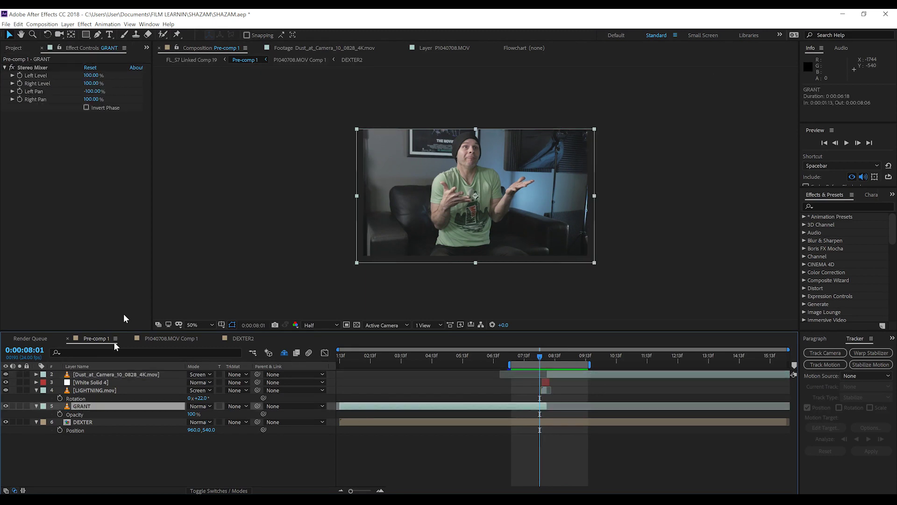
click(86, 27)
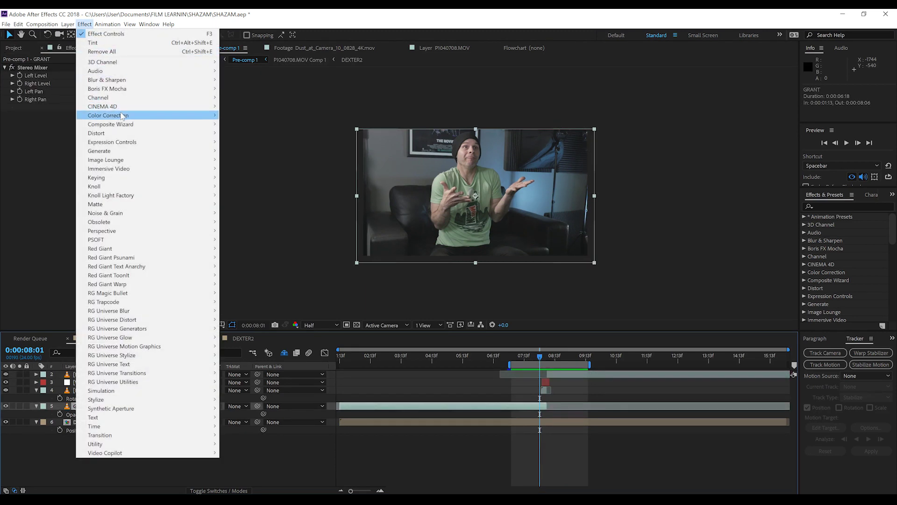
mouse_move(122, 116)
click(255, 152)
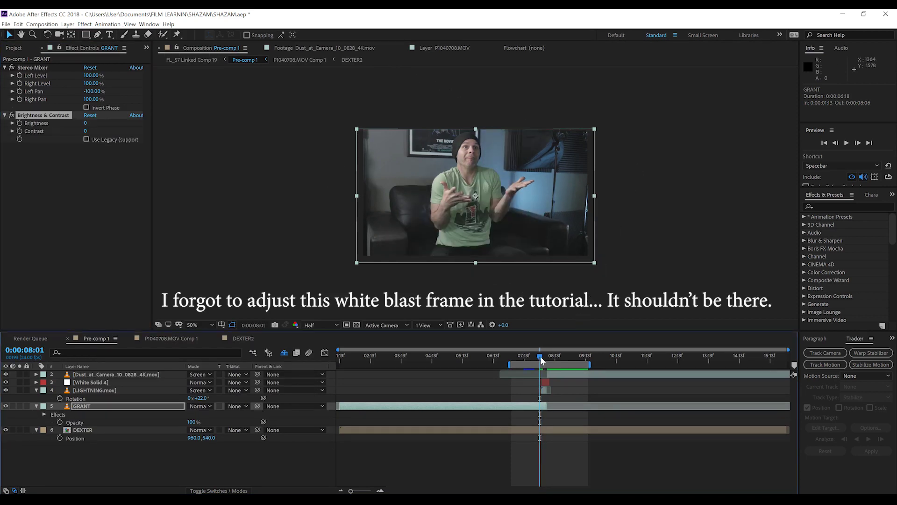
Step: Animate the Brightness of the man's layer from 0 at 0:00:08:02 to 150 at 0:00:08:06
drag(540, 356, 541, 357)
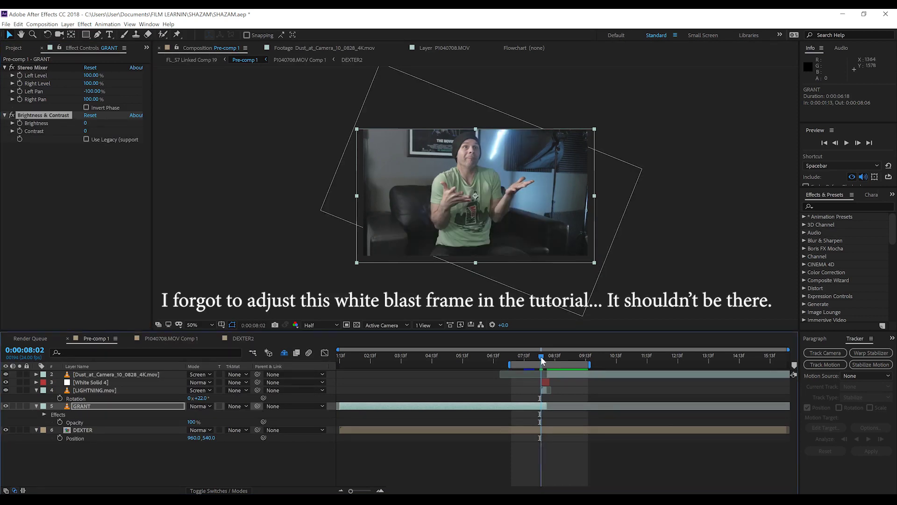
click(19, 123)
key(Page_Down)
key(Page_Down)
key(Page_Down)
key(Page_Down)
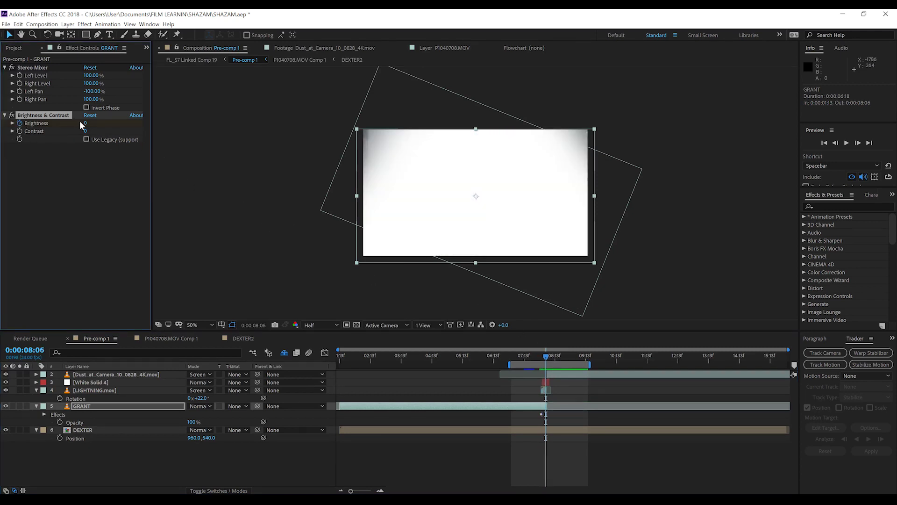
drag(84, 123, 303, 144)
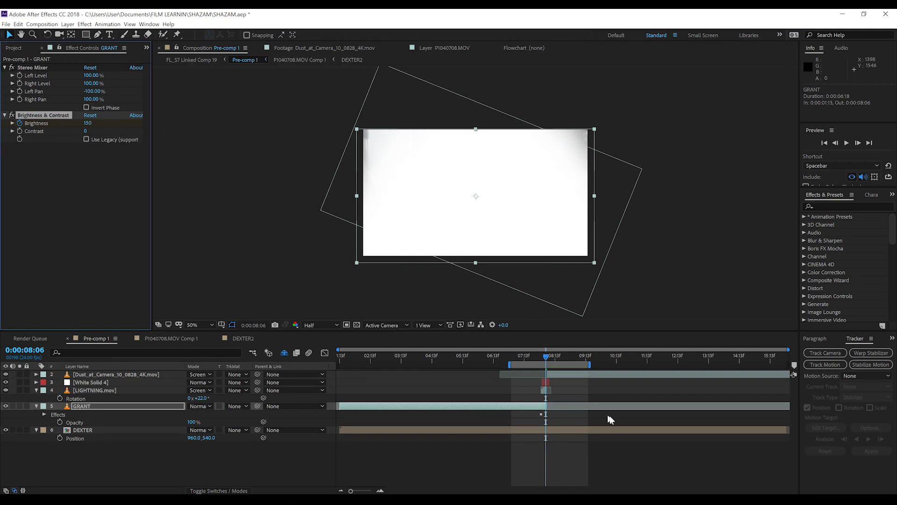
Step: Apply Brightness & Contrast to the child's layer and set a Brightness keyframe of 150 at 0:00:08:06
click(78, 430)
click(92, 27)
click(102, 37)
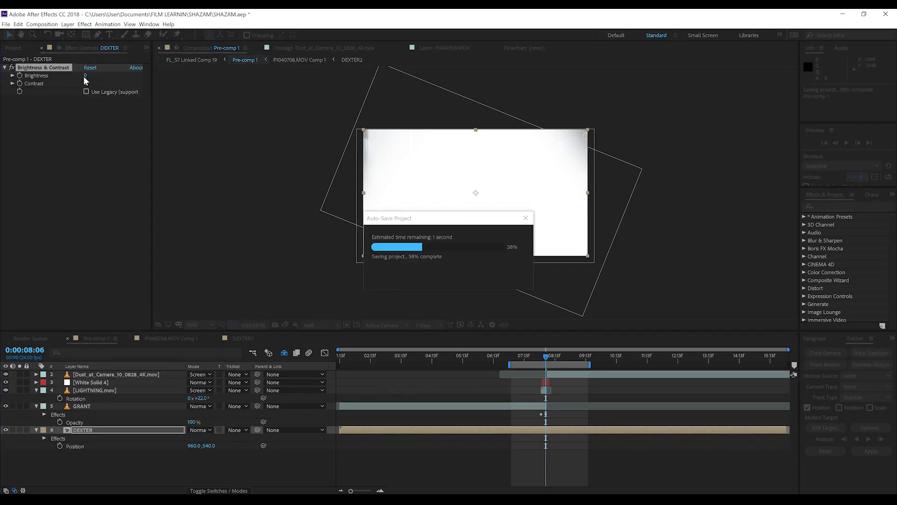
drag(85, 74, 177, 80)
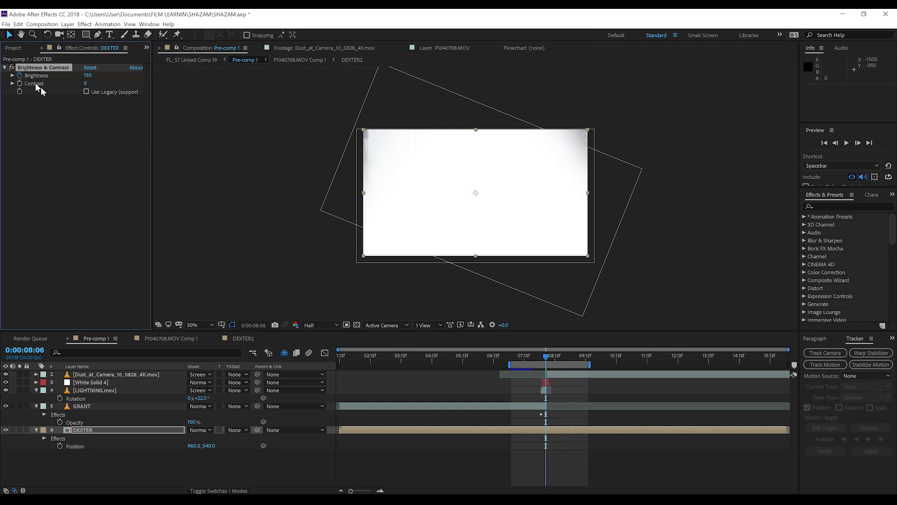
Step: Add a Brightness keyframe of 0 on the child's layer at 0:00:08:10 and preview the transition
key(Page_Down)
key(Page_Down)
key(Page_Down)
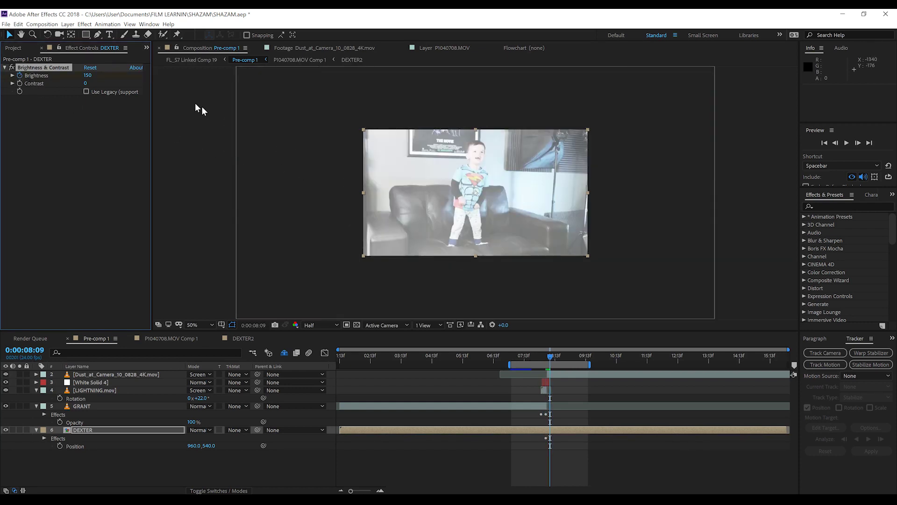
key(Page_Down)
drag(90, 76, 9, 77)
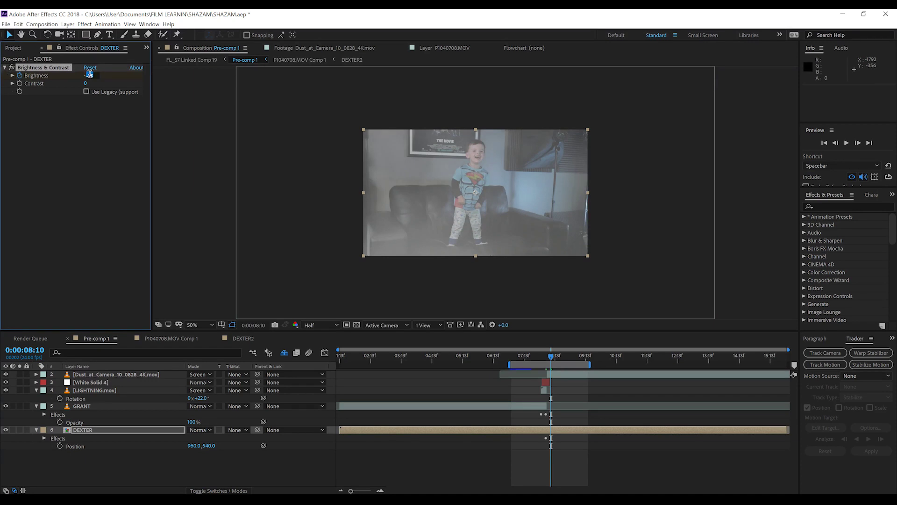
key(Return)
key(space)
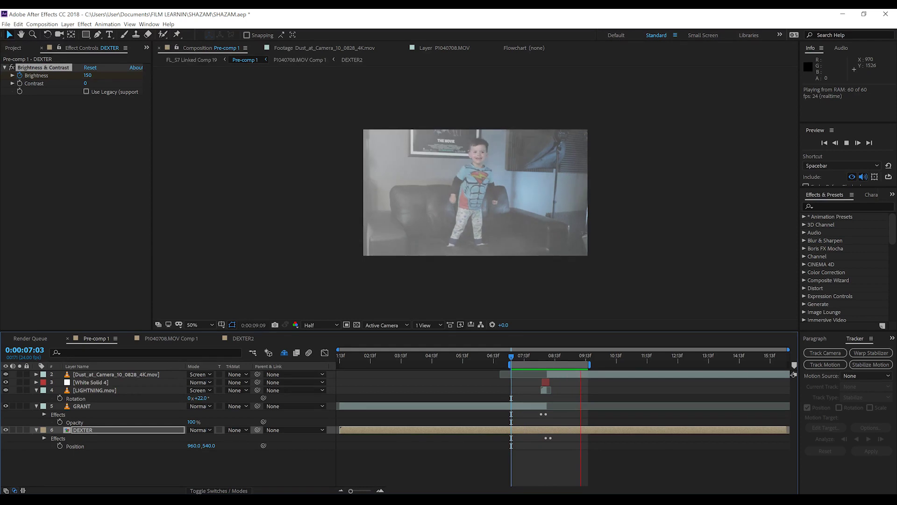
key(space)
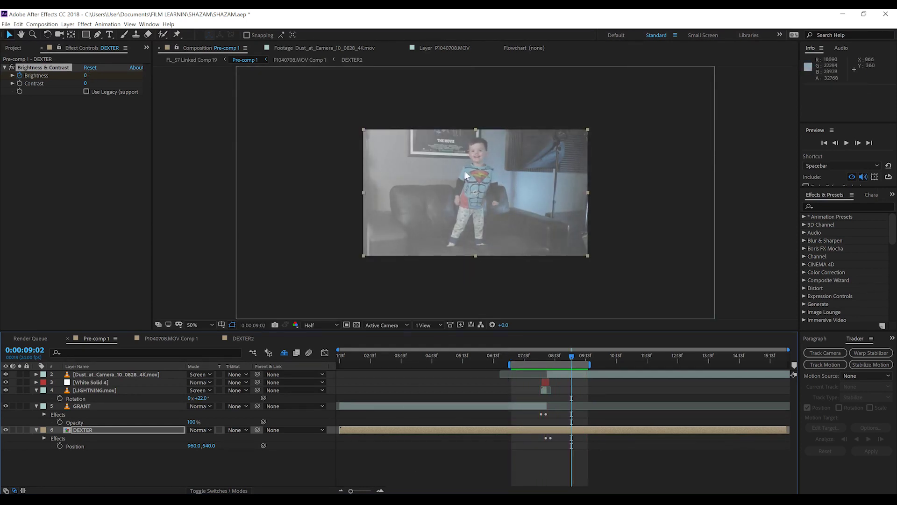
Step: Open the composition with the isolated yellow chest lightning bolt and play it from the start
click(241, 340)
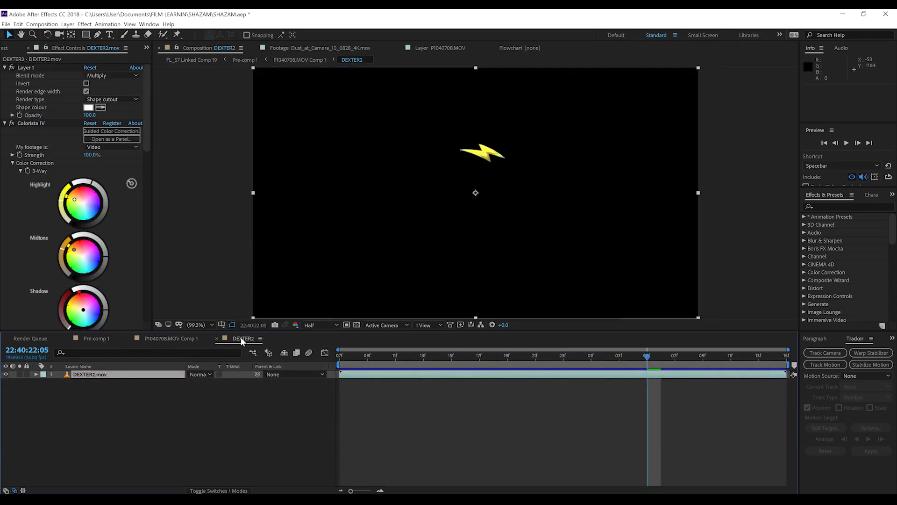
click(338, 355)
key(space)
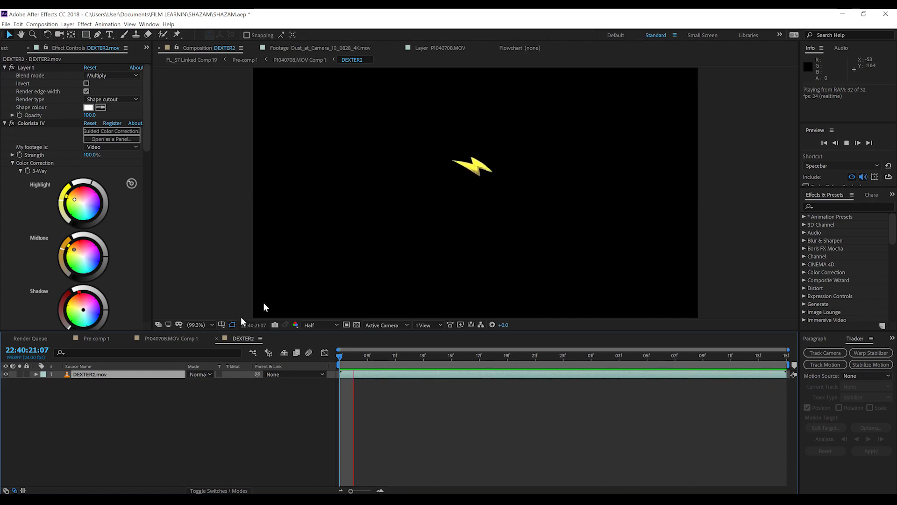
key(space)
Step: Make the four hidden chest-lightning layers visible in P1040708.MOV Comp 1 and preview the result in Pre-comp 1 from 0:00:07:12
click(180, 339)
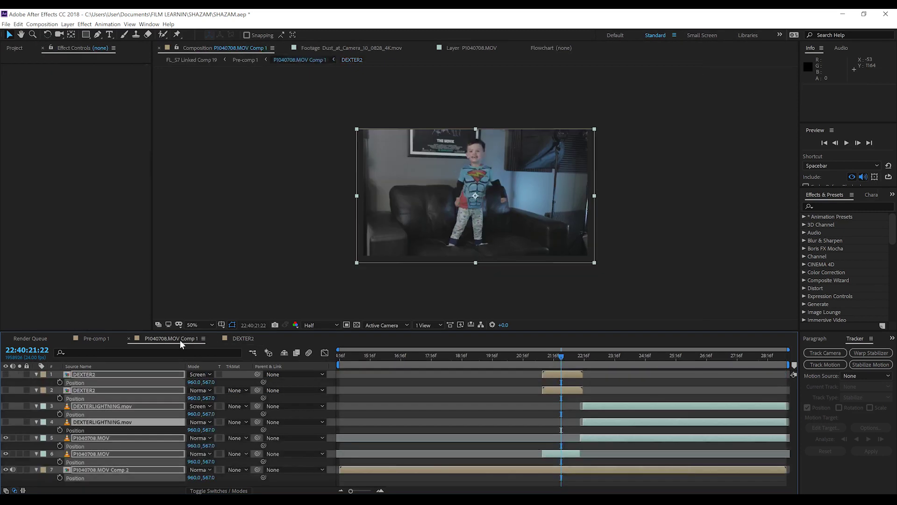
drag(7, 374, 5, 420)
click(99, 339)
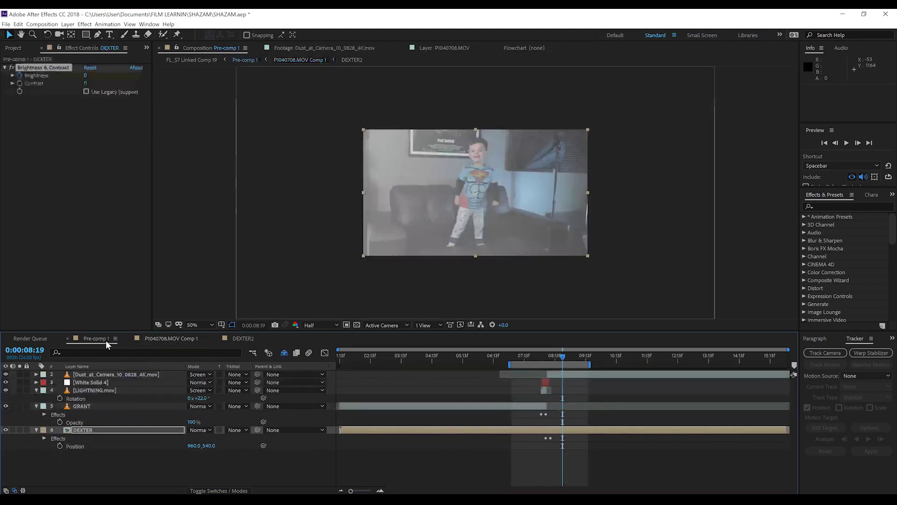
click(523, 357)
key(space)
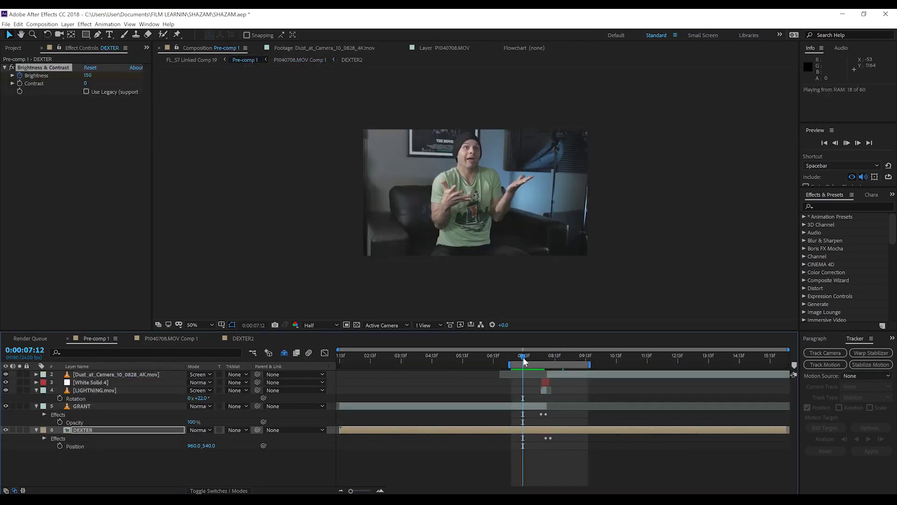